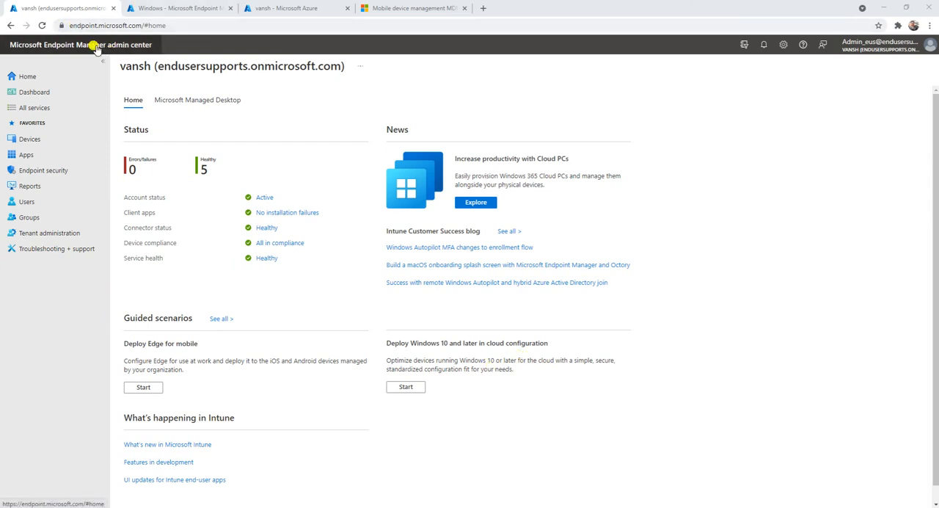
Start creating a new update ring profile for Windows 10 and later in the Windows device policies.
{"action": "left_click", "coordinate": [41, 141]}
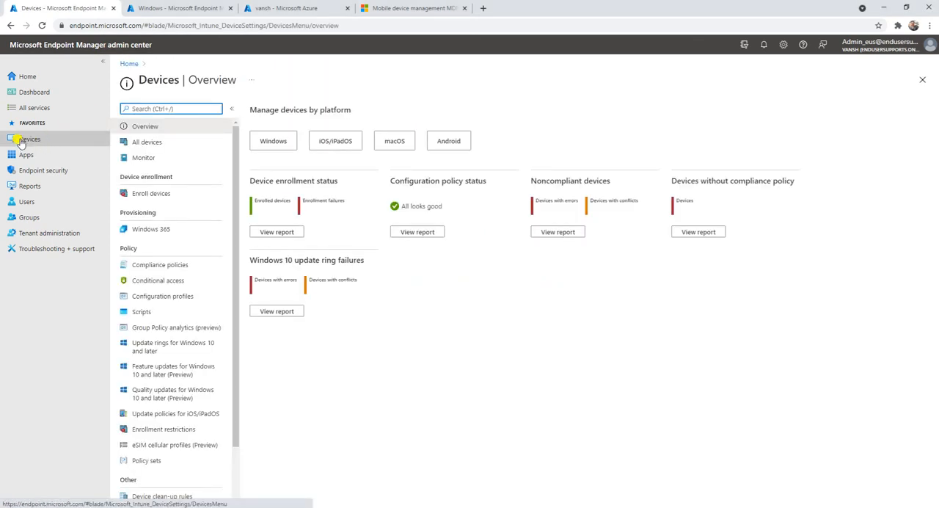
{"action": "left_click", "coordinate": [283, 143]}
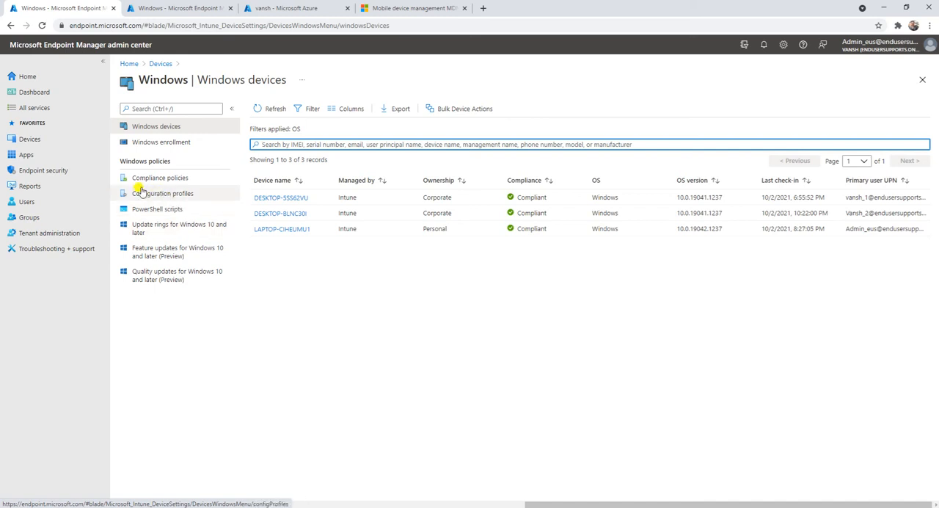
{"action": "left_click", "coordinate": [184, 229]}
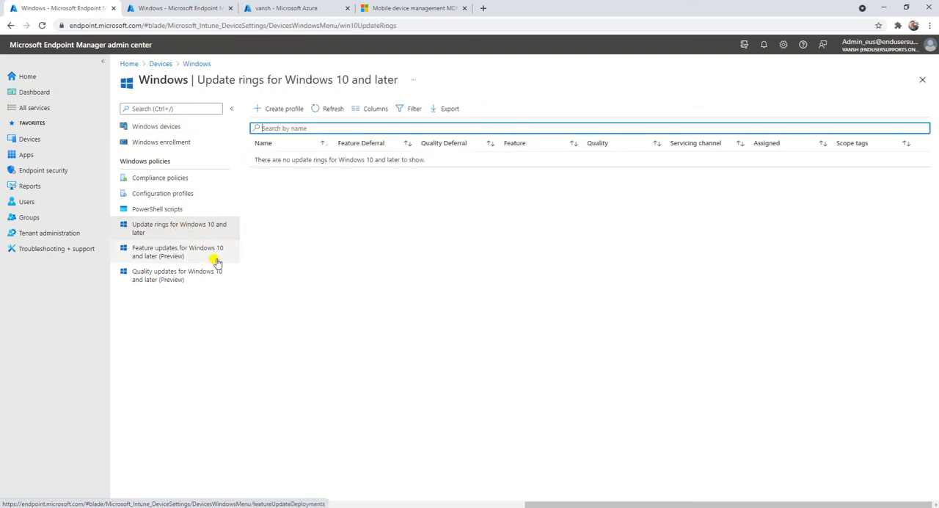
{"action": "left_click", "coordinate": [285, 110]}
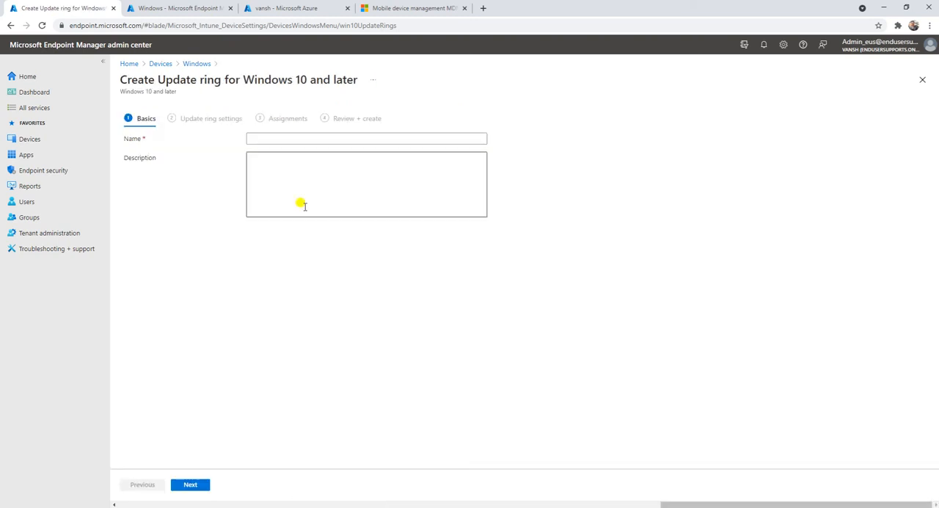
Name the update ring "Monthly Software Update Deployment".
{"action": "left_click", "coordinate": [286, 137]}
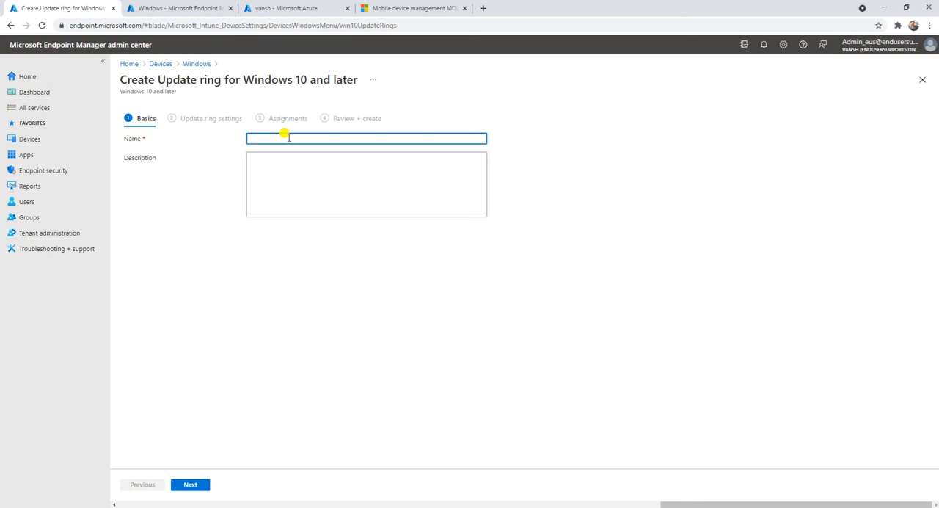
{"action": "type", "text": "Monthly Upd"}
{"action": "key", "text": "BackSpace"}
{"action": "key", "text": "BackSpace"}
{"action": "key", "text": "BackSpace"}
{"action": "type", "text": "Sq"}
{"action": "type", "text": "ftware Upda"}
{"action": "type", "text": "te Deplo"}
{"action": "type", "text": "yment"}
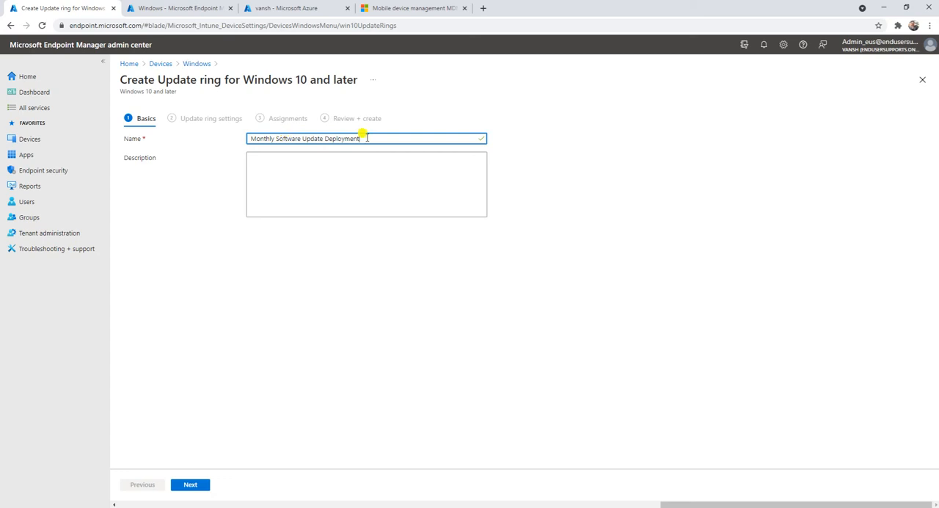
Copy the ring's name into the description as "Monthly Software Update Deployment" and proceed to the update ring settings.
{"action": "left_click", "coordinate": [369, 168]}
{"action": "left_click_drag", "start_coordinate": [362, 137], "coordinate": [179, 105]}
{"action": "key", "text": "ctrl+c"}
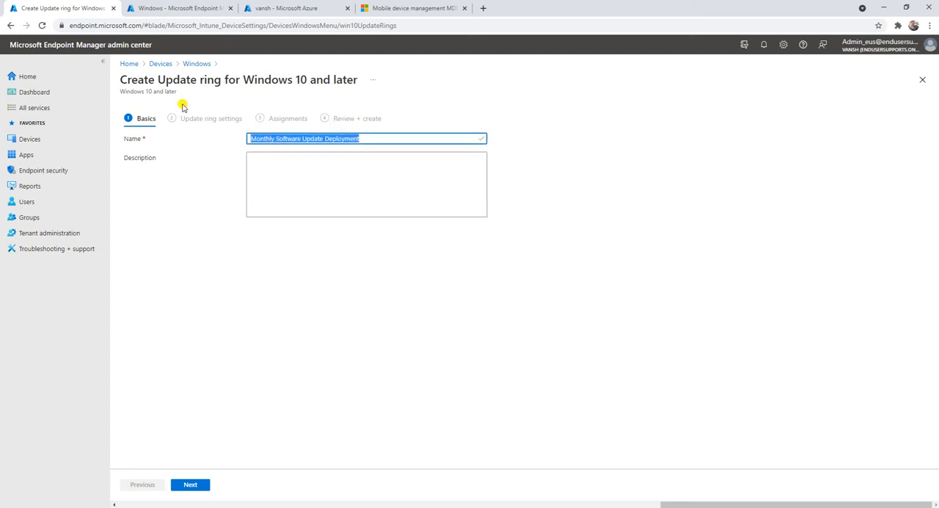
{"action": "left_click", "coordinate": [283, 156]}
{"action": "key", "text": "ctrl+v"}
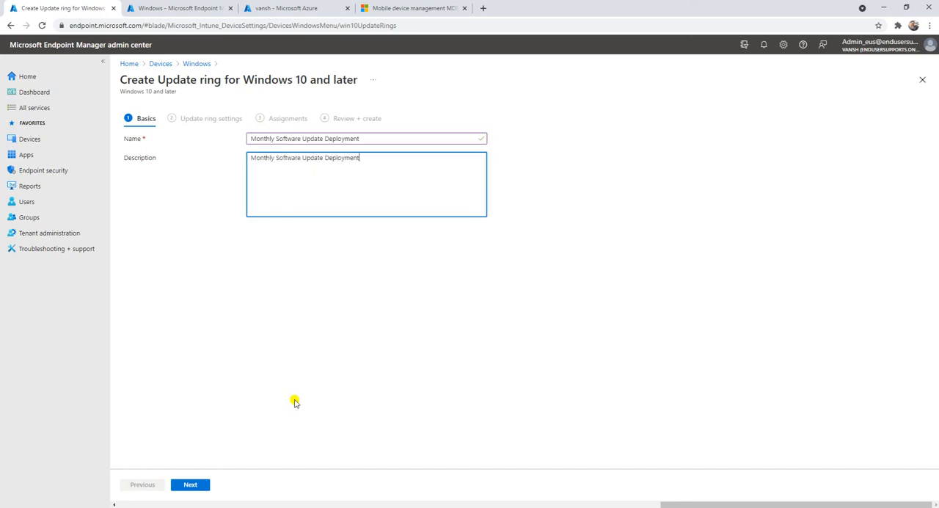
{"action": "left_click", "coordinate": [202, 486]}
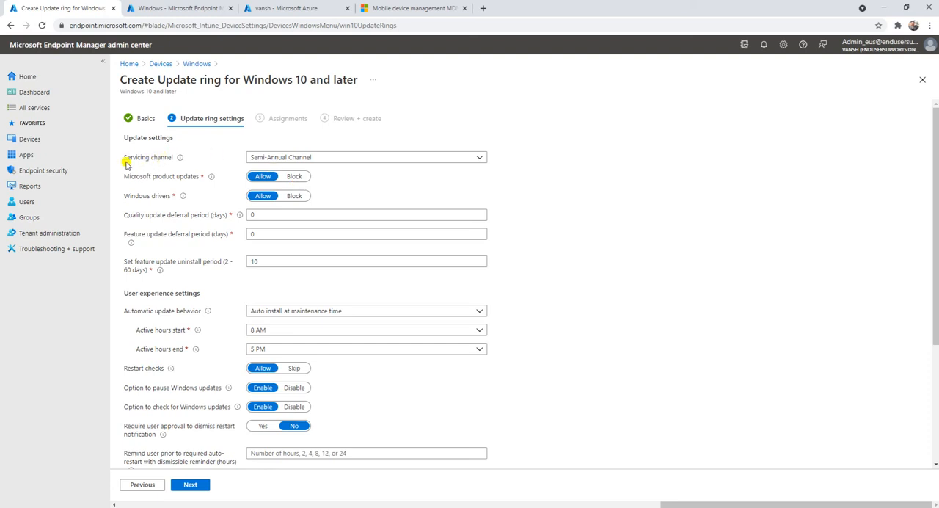
Try the Semi-Annual Channel and the Windows Insider Fast, Slow and Release Preview options for the servicing channel.
{"action": "mouse_move", "coordinate": [182, 161]}
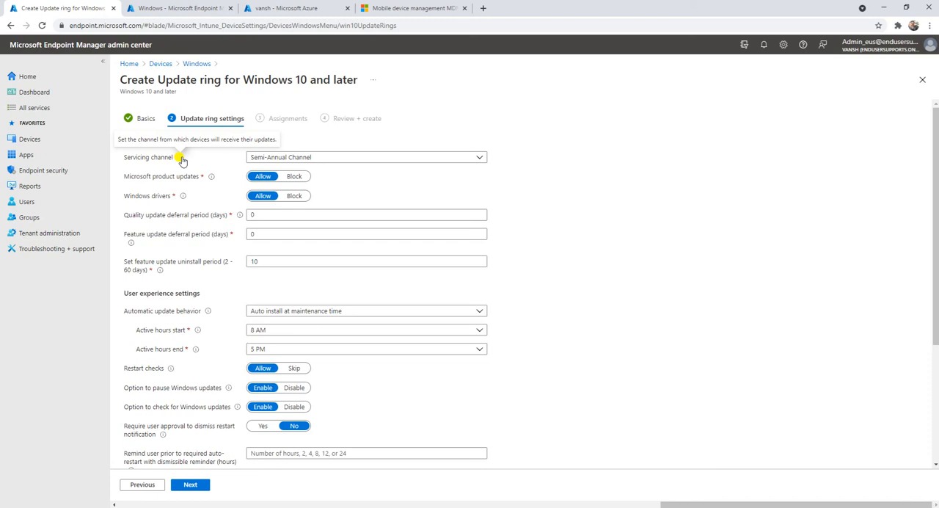
{"action": "left_click", "coordinate": [374, 157]}
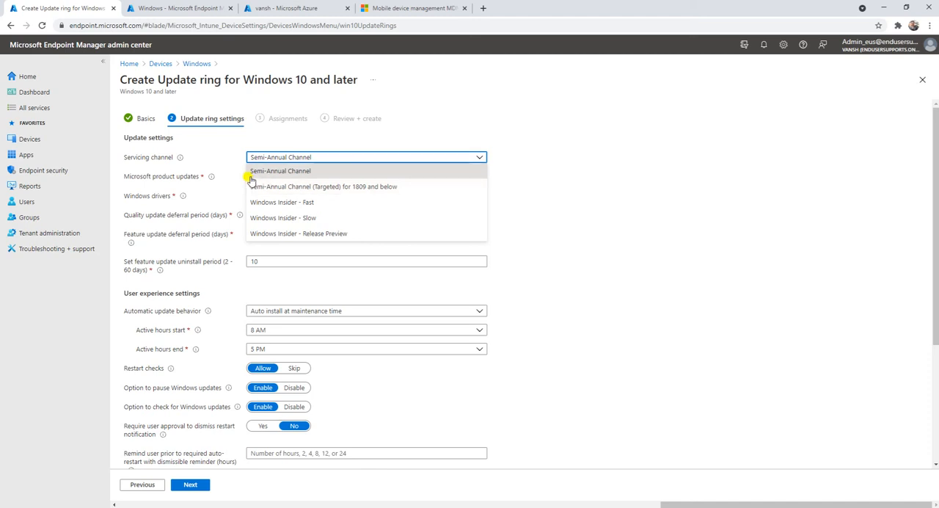
{"action": "left_click", "coordinate": [297, 172]}
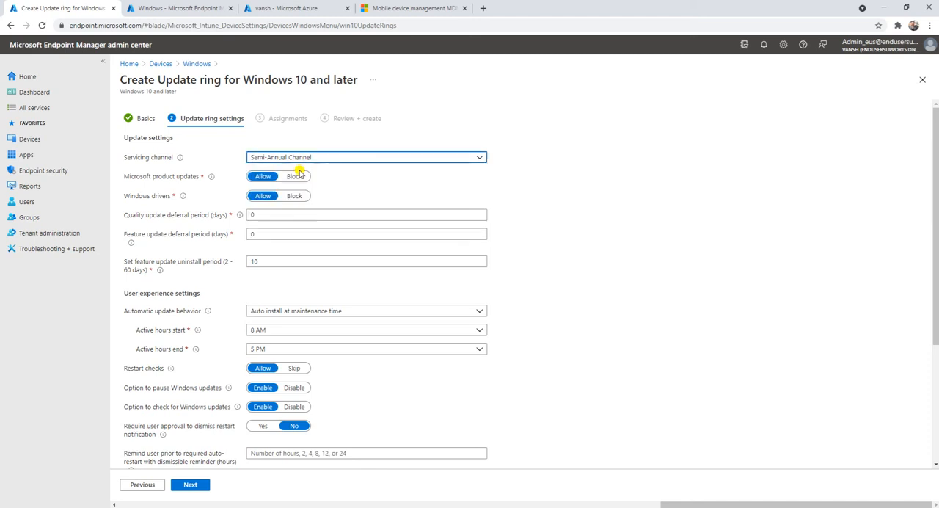
{"action": "left_click", "coordinate": [397, 187]}
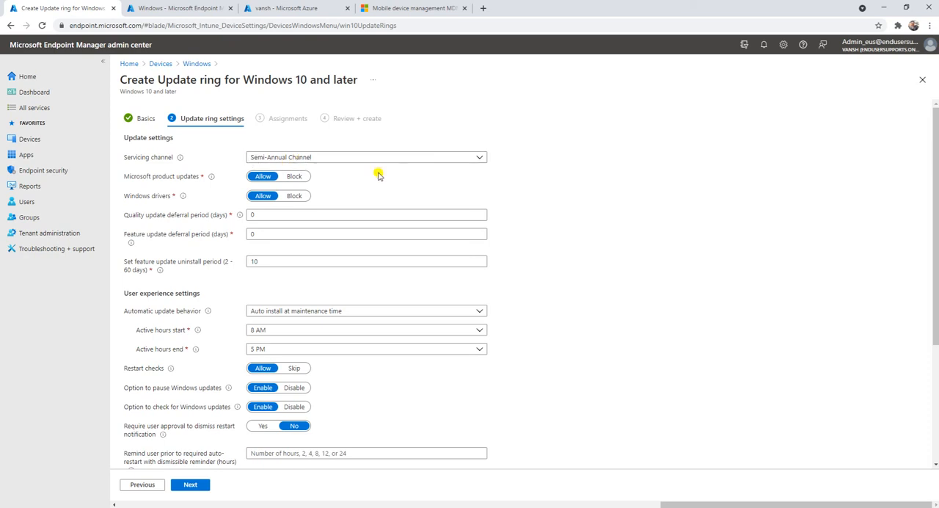
{"action": "left_click", "coordinate": [329, 156]}
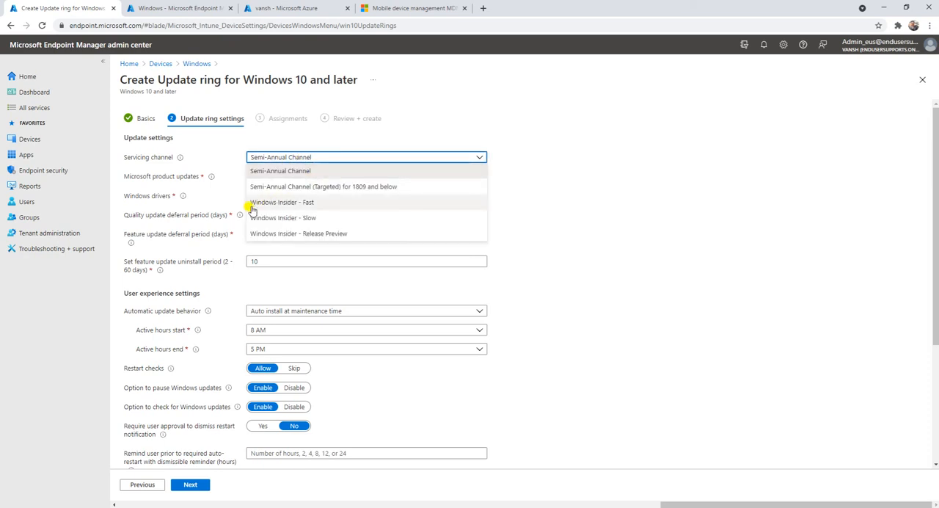
{"action": "left_click", "coordinate": [320, 203]}
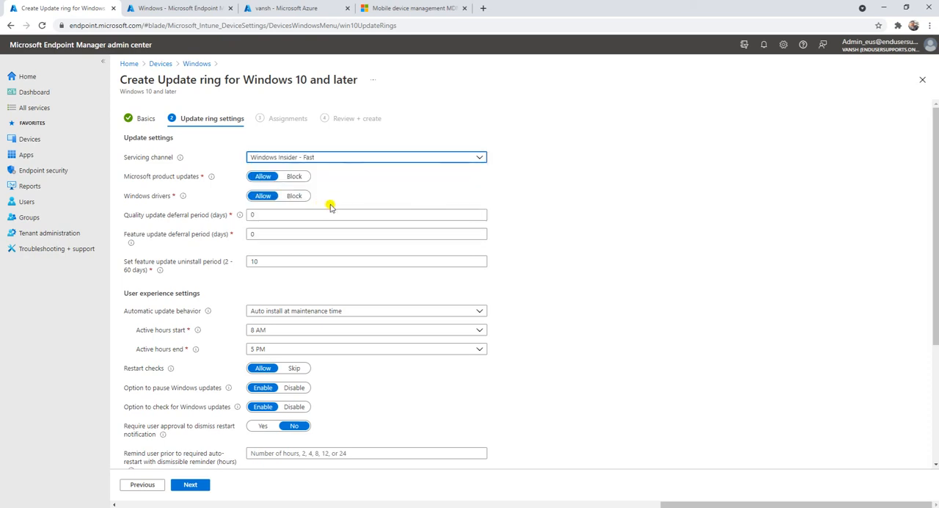
{"action": "left_click", "coordinate": [338, 156]}
{"action": "left_click", "coordinate": [323, 218]}
{"action": "left_click", "coordinate": [327, 157]}
{"action": "left_click", "coordinate": [338, 234]}
{"action": "left_click", "coordinate": [334, 157]}
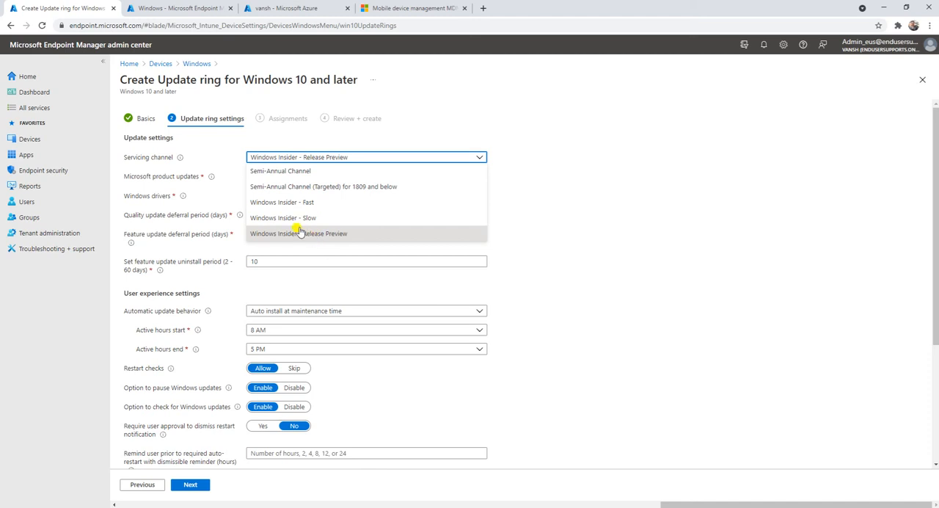
{"action": "left_click", "coordinate": [216, 147]}
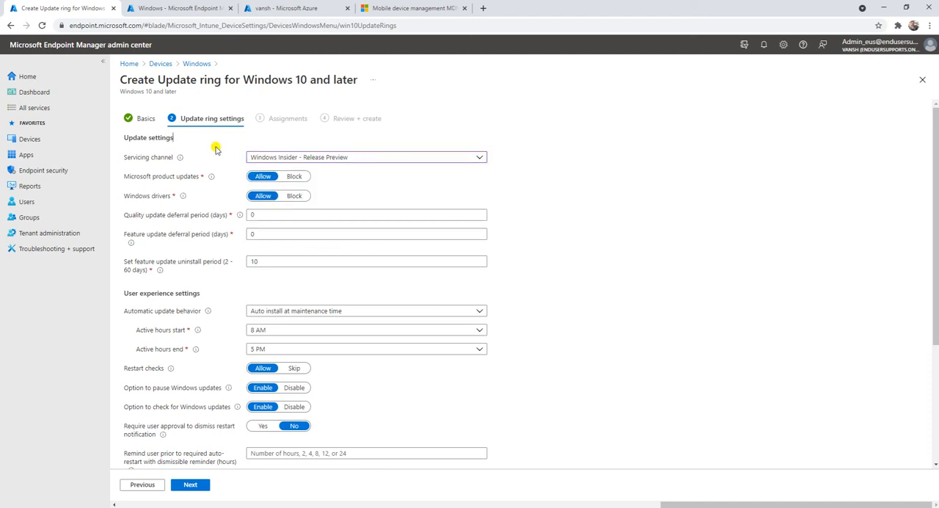
Set the servicing channel to Semi-Annual Channel.
{"action": "left_click", "coordinate": [320, 156]}
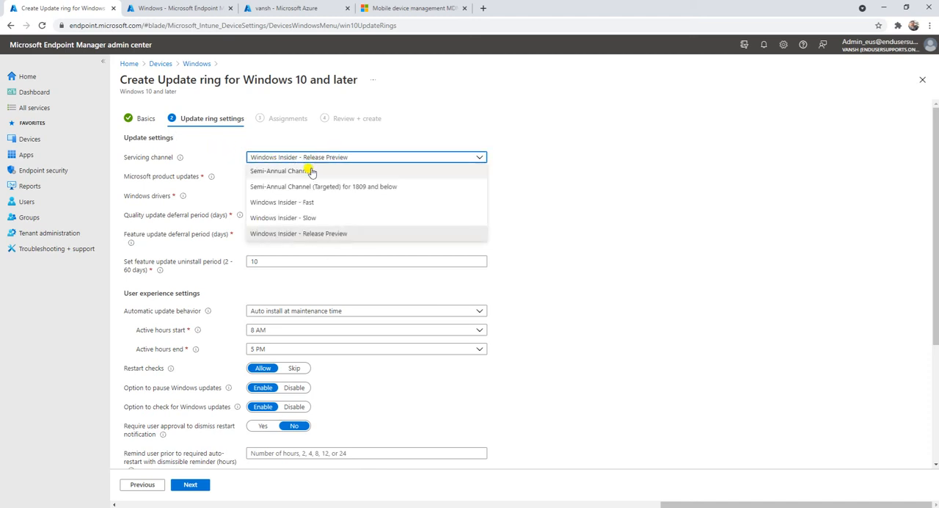
{"action": "left_click", "coordinate": [308, 169]}
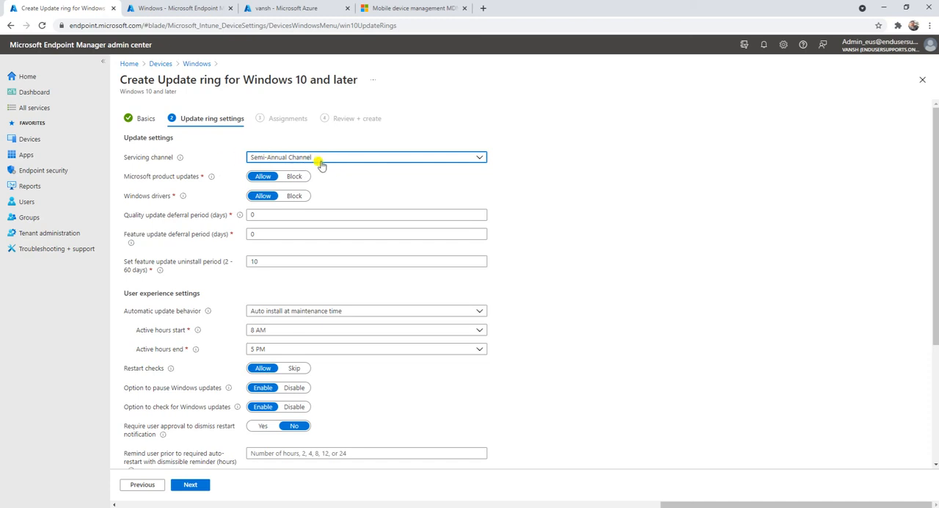
{"action": "left_click", "coordinate": [209, 144]}
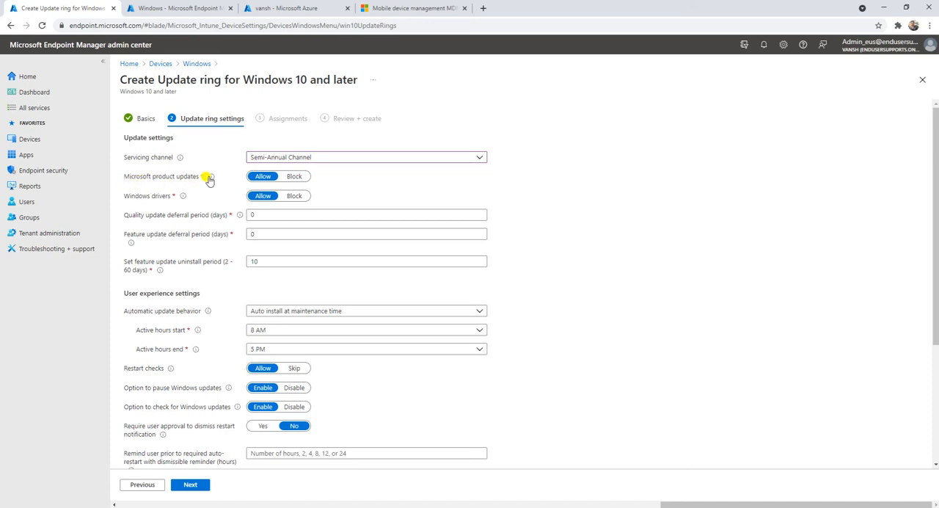
Check the descriptions of the product update and driver settings, and set Windows drivers to Block.
{"action": "mouse_move", "coordinate": [210, 179]}
{"action": "mouse_move", "coordinate": [183, 200]}
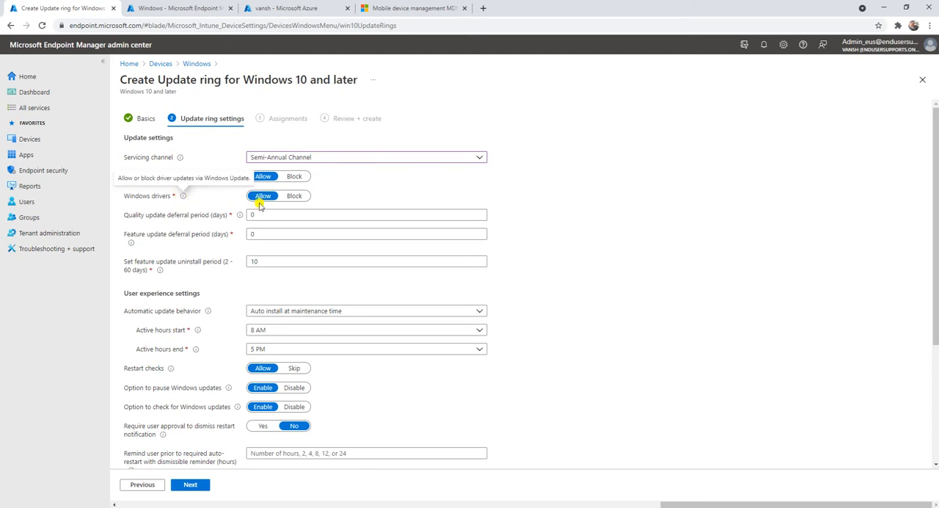
{"action": "left_click", "coordinate": [296, 196]}
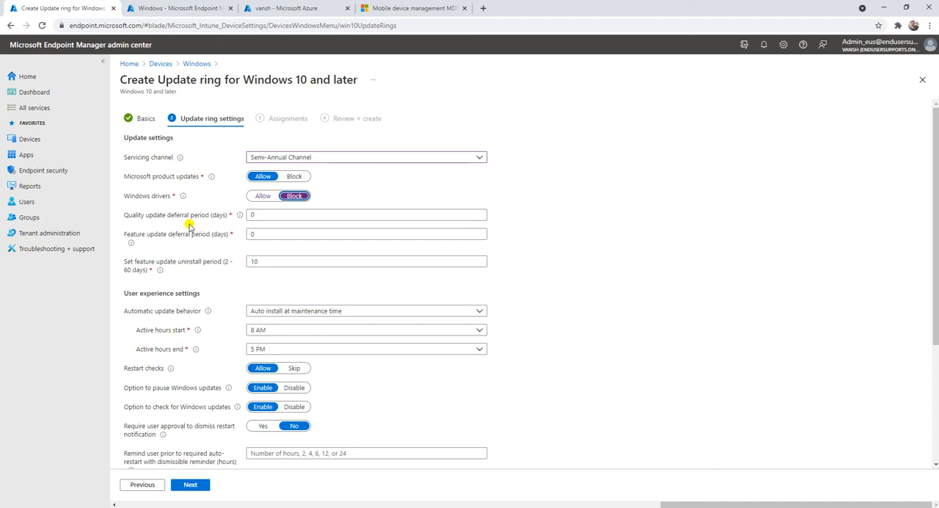
Set both the quality update and the feature update deferral periods to 30 days.
{"action": "left_click", "coordinate": [256, 213]}
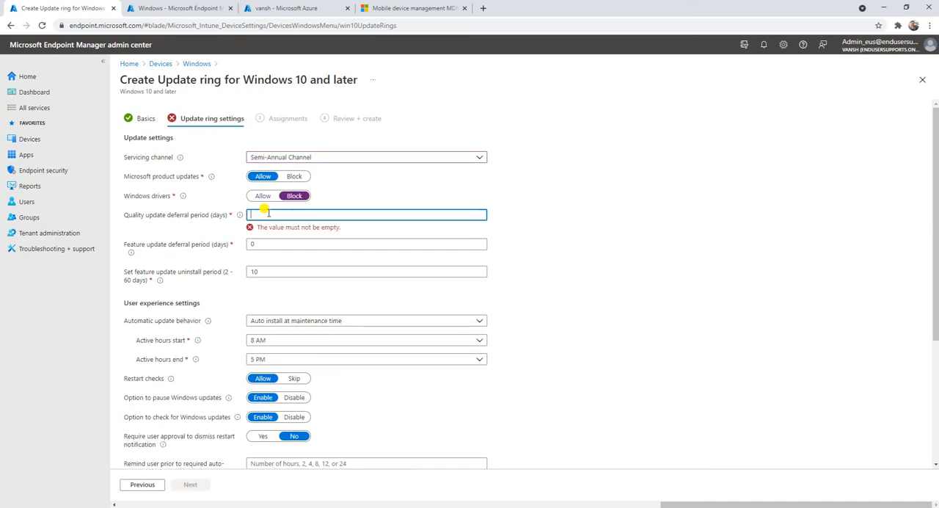
{"action": "type", "text": "30"}
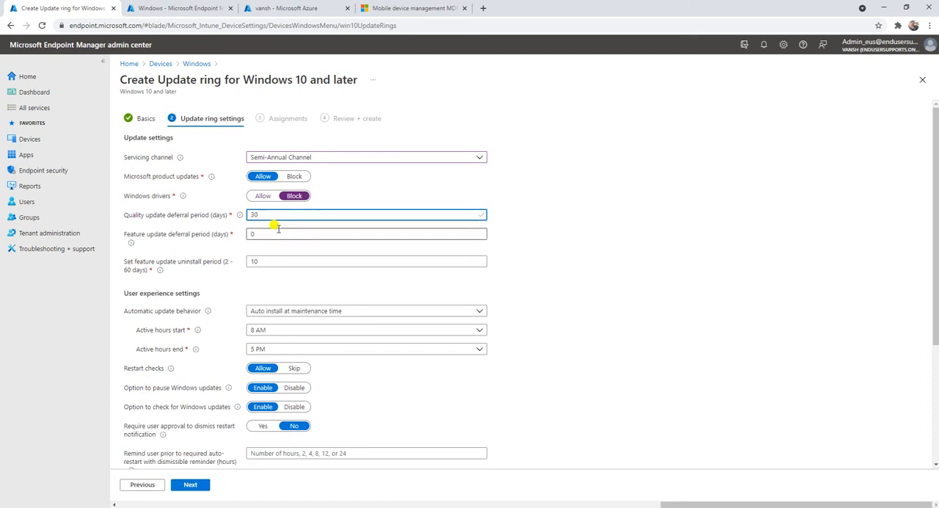
{"action": "left_click", "coordinate": [276, 233]}
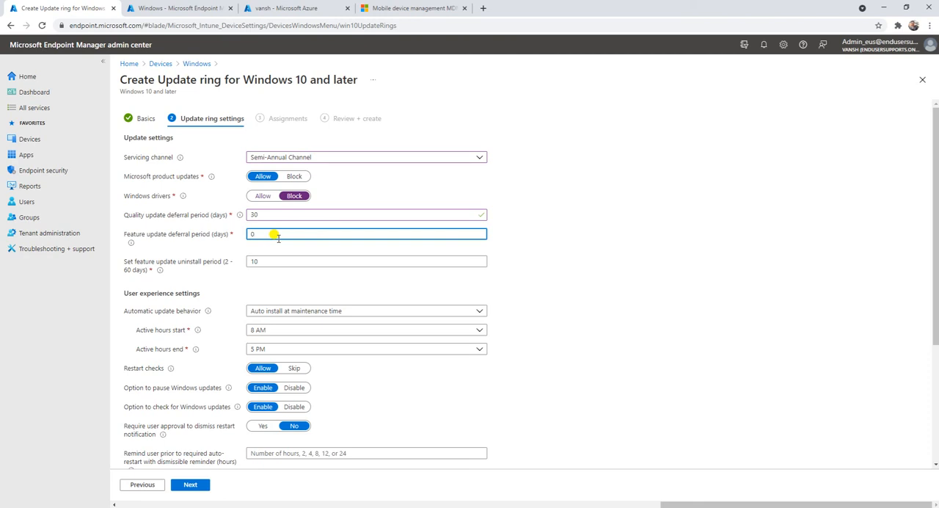
{"action": "type", "text": "30"}
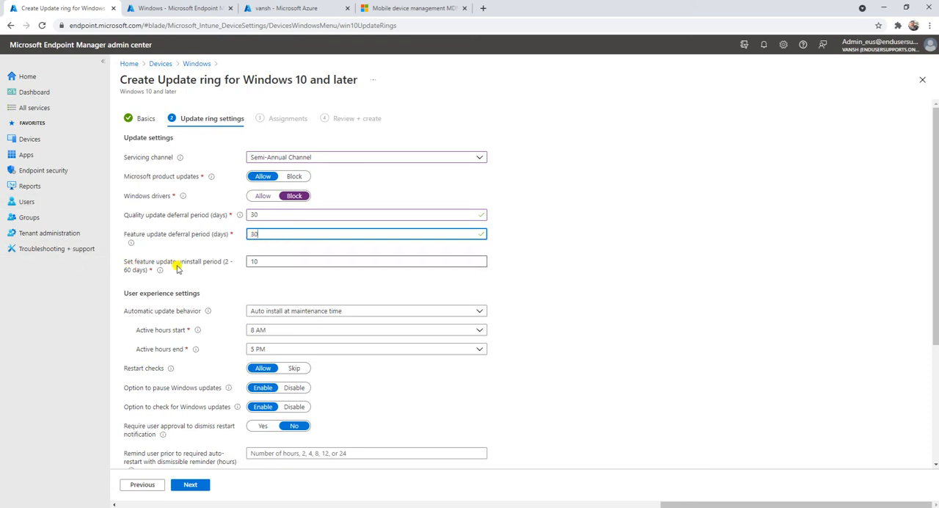
{"action": "left_click", "coordinate": [272, 263]}
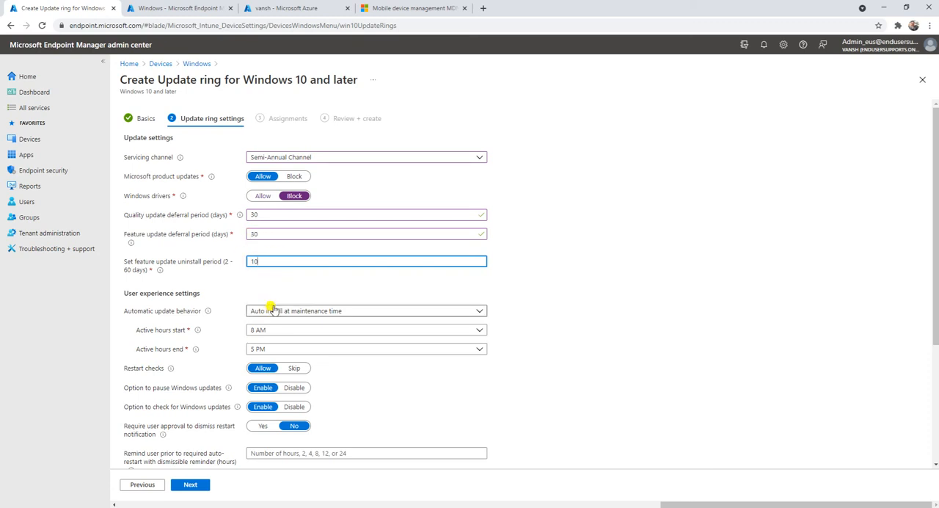
{"action": "left_click", "coordinate": [269, 284]}
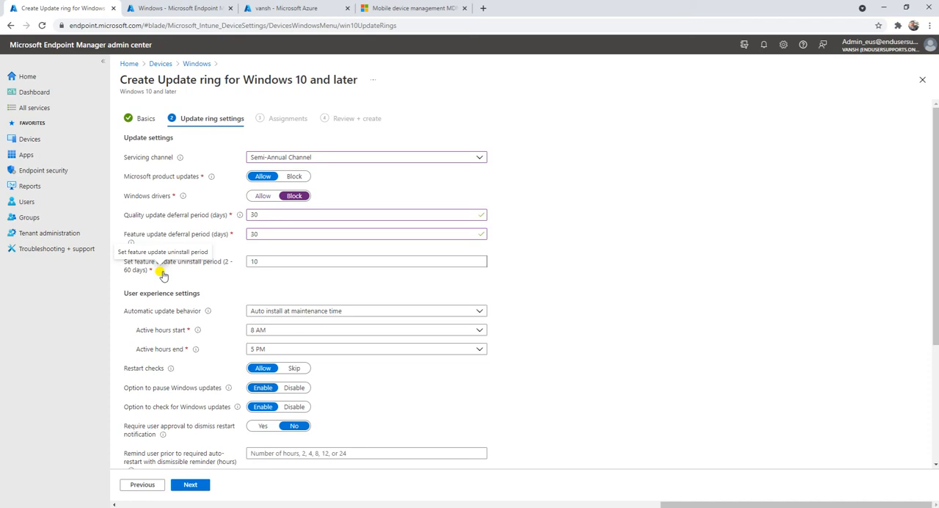
{"action": "left_click", "coordinate": [270, 263]}
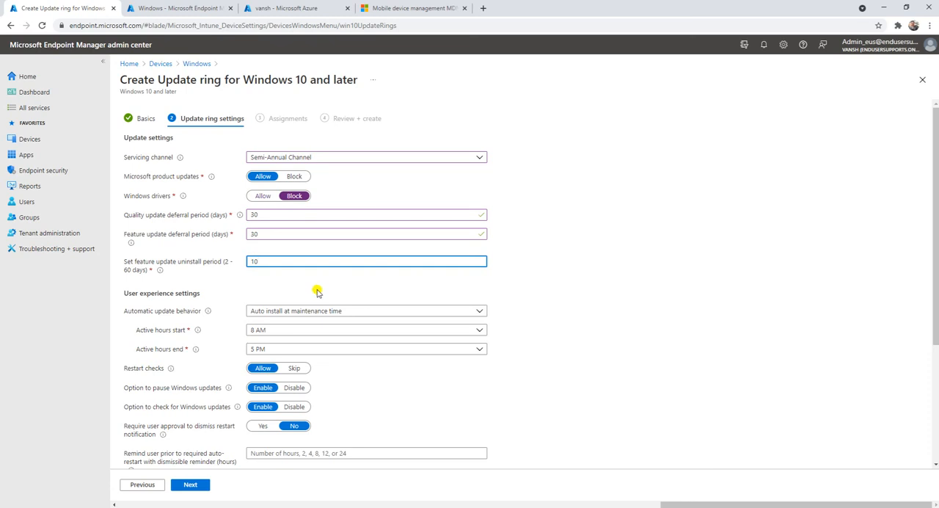
Set the automatic update behavior in the user experience settings to "Auto install and restart at maintenance time".
{"action": "scroll", "coordinate": [317, 291], "scroll_direction": "down", "scroll_amount": 2}
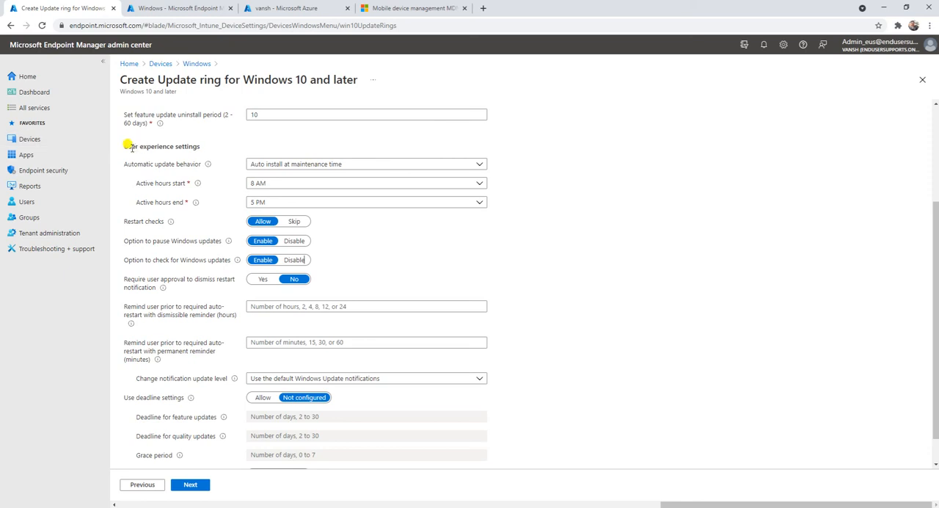
{"action": "left_click_drag", "start_coordinate": [124, 146], "coordinate": [246, 142]}
{"action": "left_click", "coordinate": [246, 143]}
{"action": "left_click", "coordinate": [311, 166]}
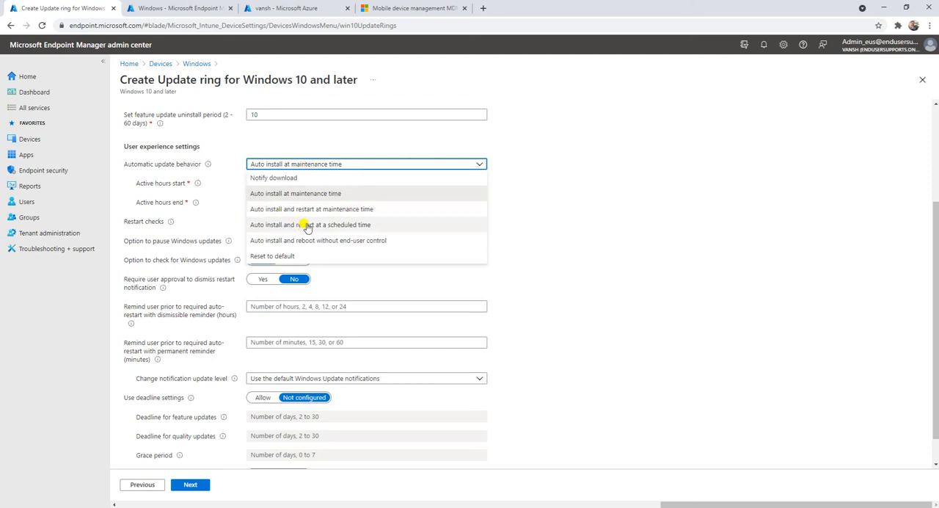
{"action": "left_click", "coordinate": [333, 211]}
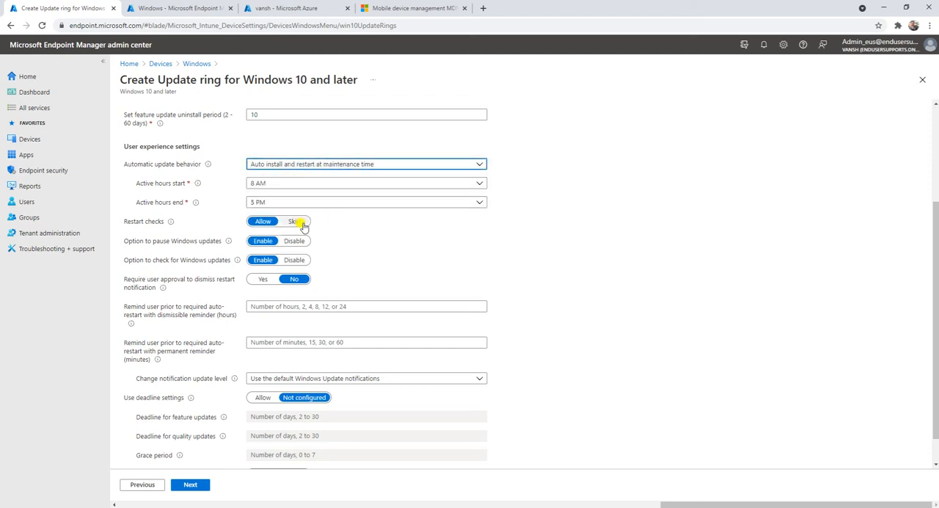
Set the automatic update behavior to "Auto install and restart at a scheduled time".
{"action": "left_click", "coordinate": [304, 164]}
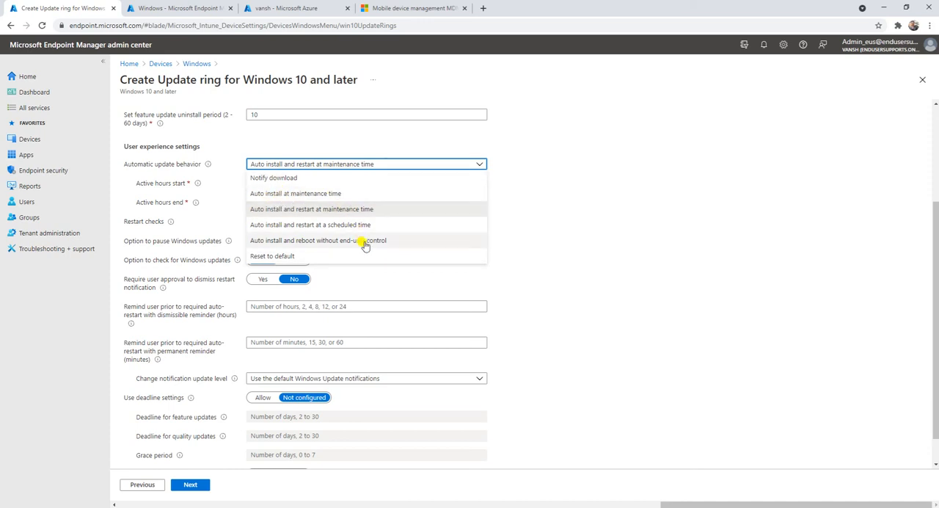
{"action": "left_click", "coordinate": [312, 227]}
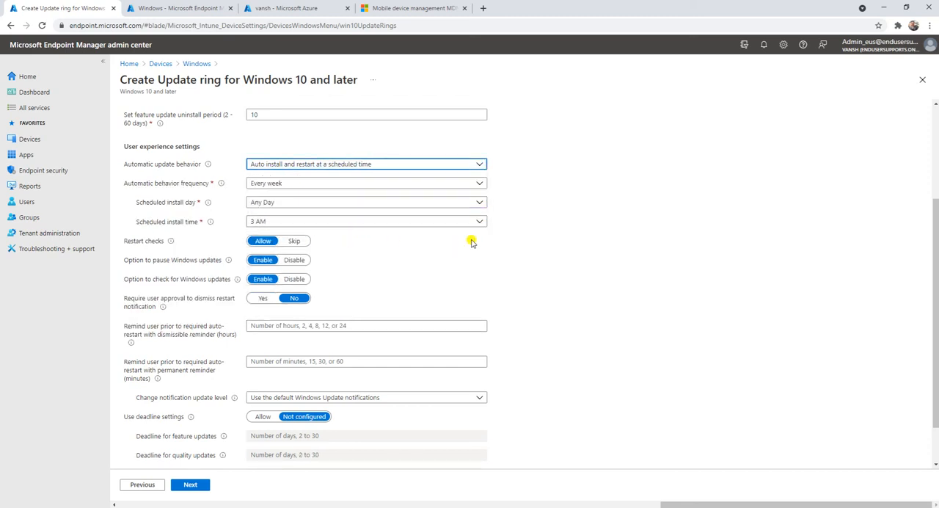
{"action": "left_click", "coordinate": [298, 165]}
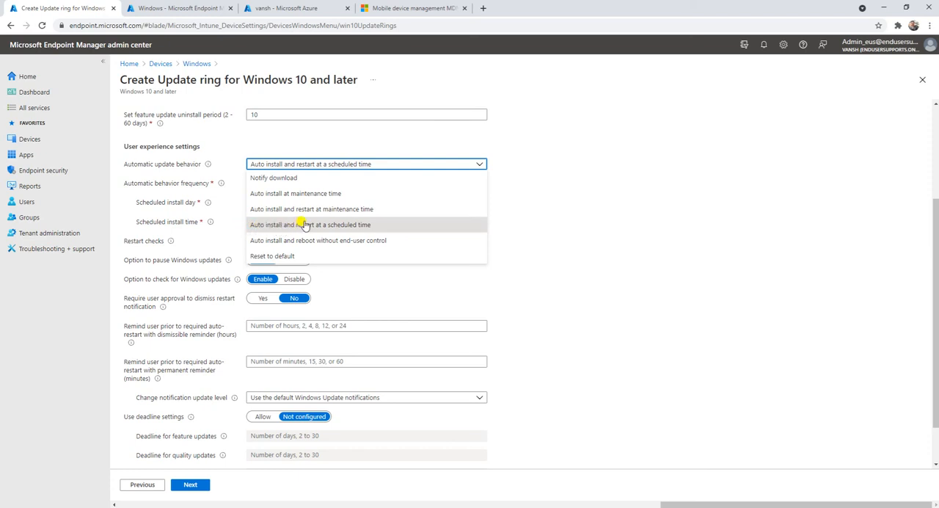
{"action": "left_click", "coordinate": [341, 227]}
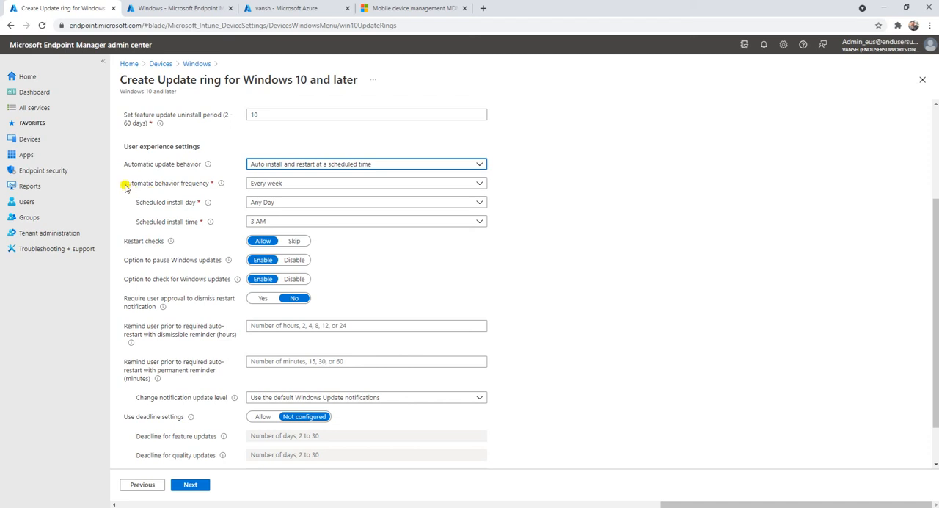
Check the automatic behavior frequency options and set the scheduled install day to Wednesday.
{"action": "left_click", "coordinate": [165, 185]}
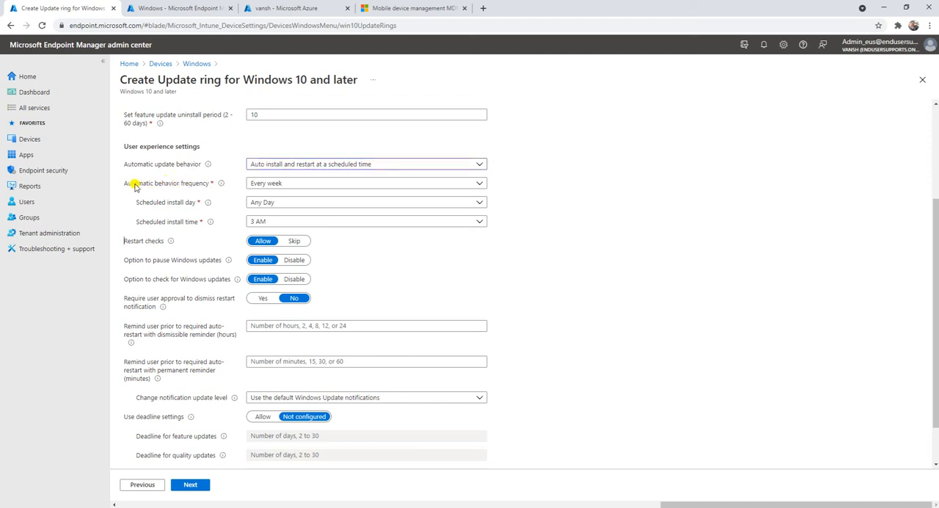
{"action": "left_click", "coordinate": [273, 183]}
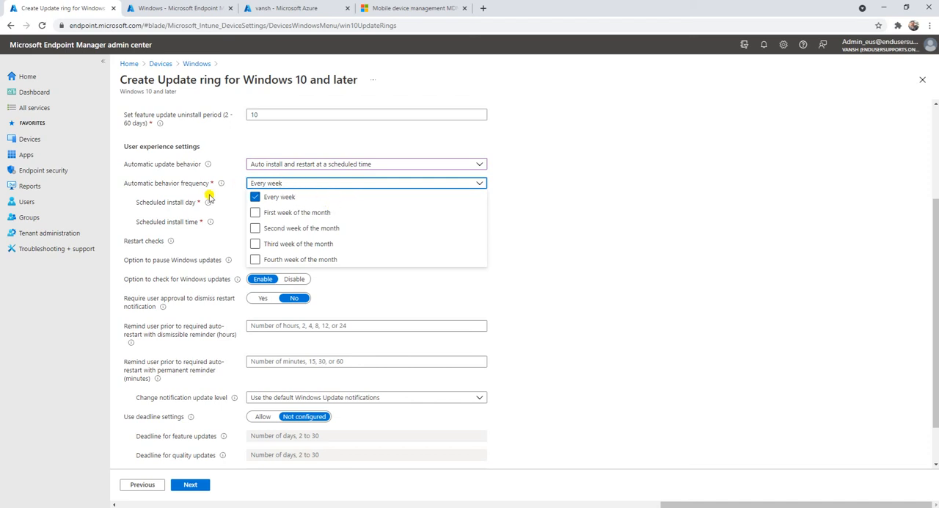
{"action": "left_click", "coordinate": [147, 189]}
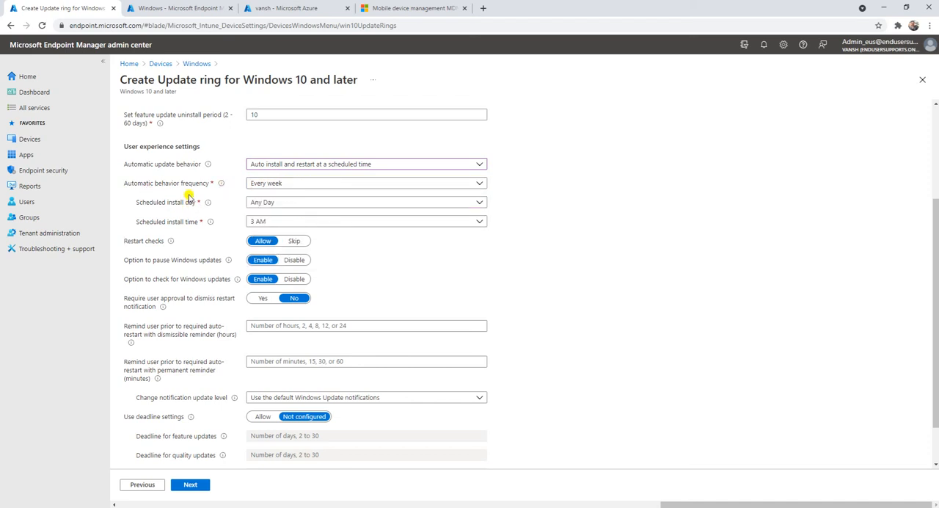
{"action": "mouse_move", "coordinate": [223, 187]}
{"action": "left_click", "coordinate": [304, 204]}
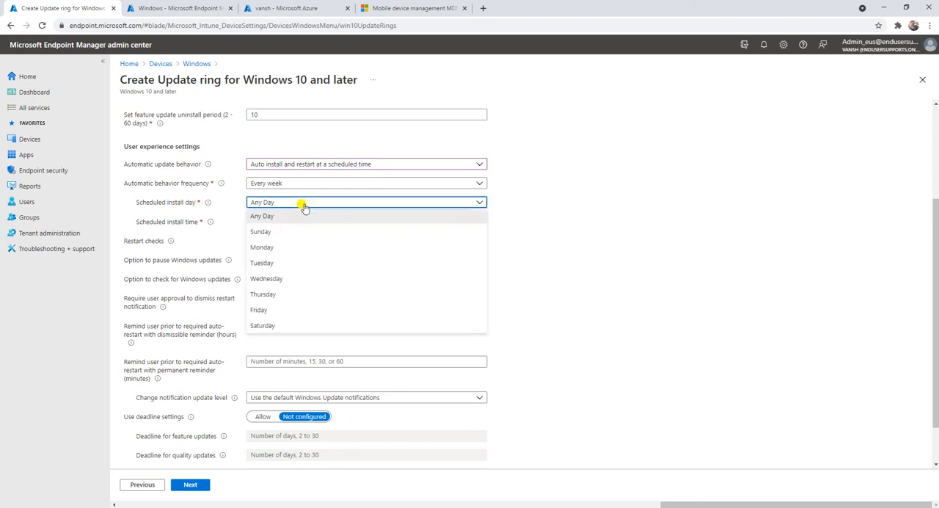
{"action": "left_click", "coordinate": [270, 281]}
{"action": "left_click", "coordinate": [377, 254]}
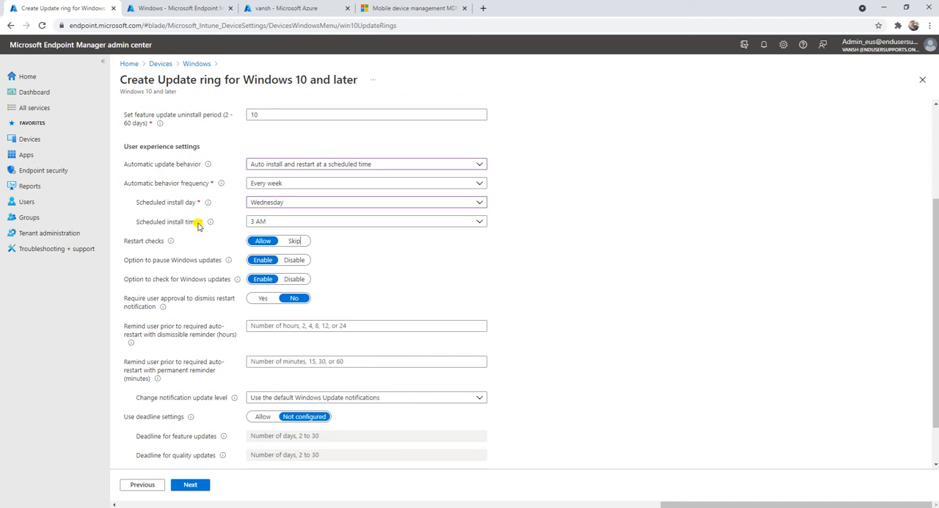
Set the scheduled install time to 2 PM.
{"action": "left_click", "coordinate": [361, 225]}
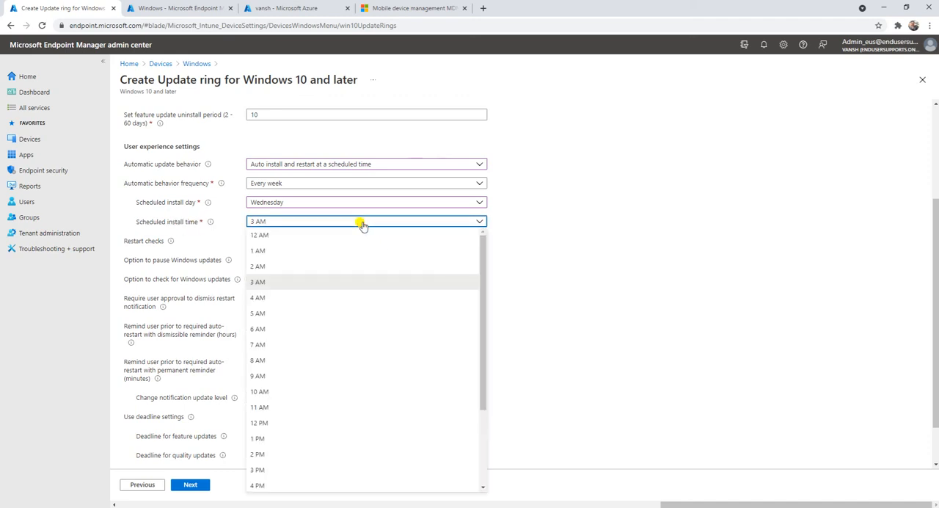
{"action": "scroll", "coordinate": [348, 297], "scroll_direction": "down", "scroll_amount": 2}
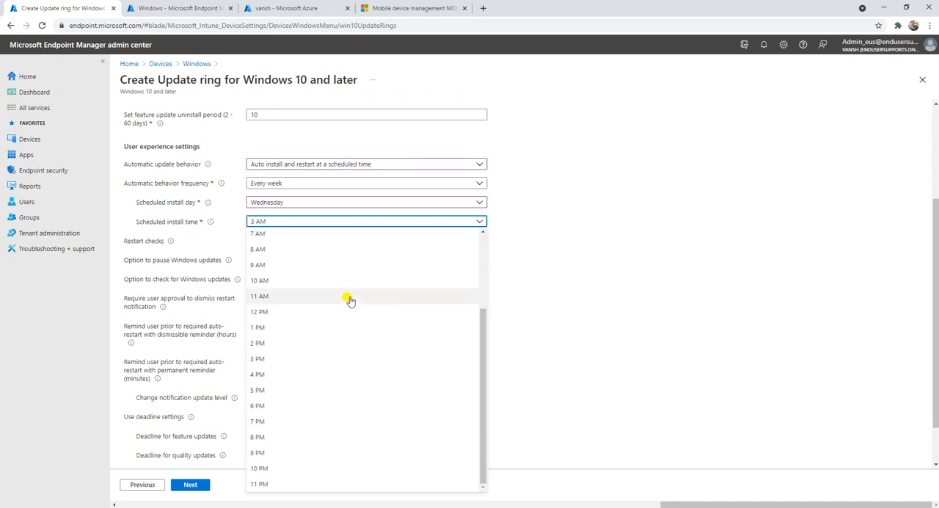
{"action": "scroll", "coordinate": [350, 300], "scroll_direction": "up", "scroll_amount": 2}
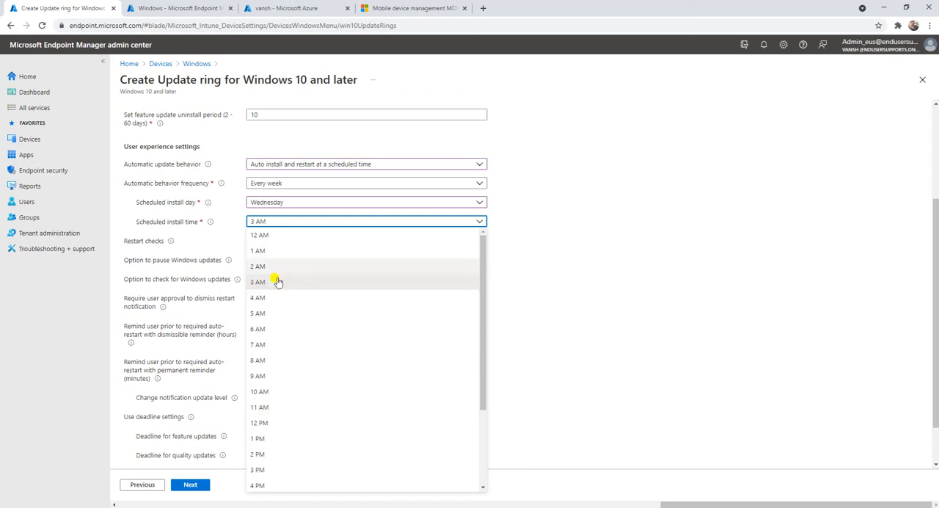
{"action": "scroll", "coordinate": [295, 361], "scroll_direction": "down", "scroll_amount": 2}
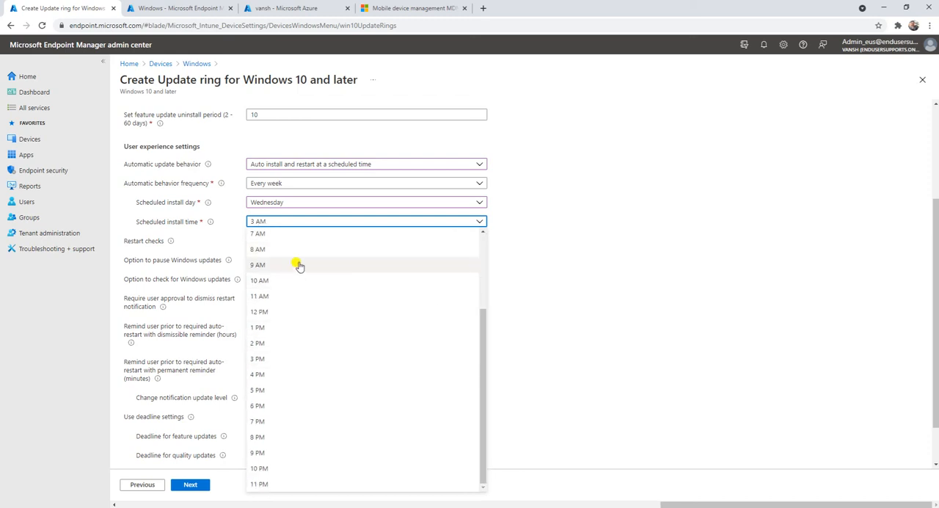
{"action": "left_click", "coordinate": [286, 343]}
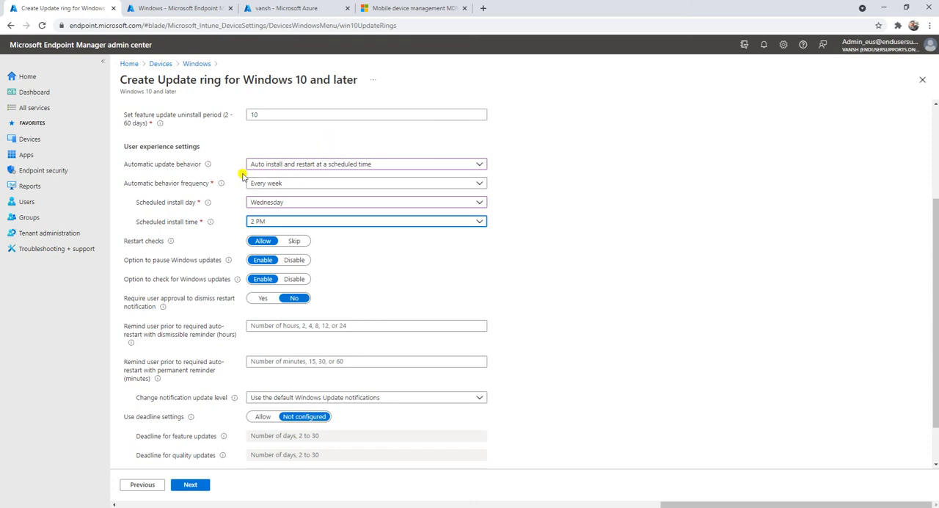
Set the auto-restart reminders to 2 hours for the dismissible reminder and 15 minutes for the permanent reminder.
{"action": "mouse_move", "coordinate": [170, 241]}
{"action": "scroll", "coordinate": [389, 278], "scroll_direction": "down", "scroll_amount": 1}
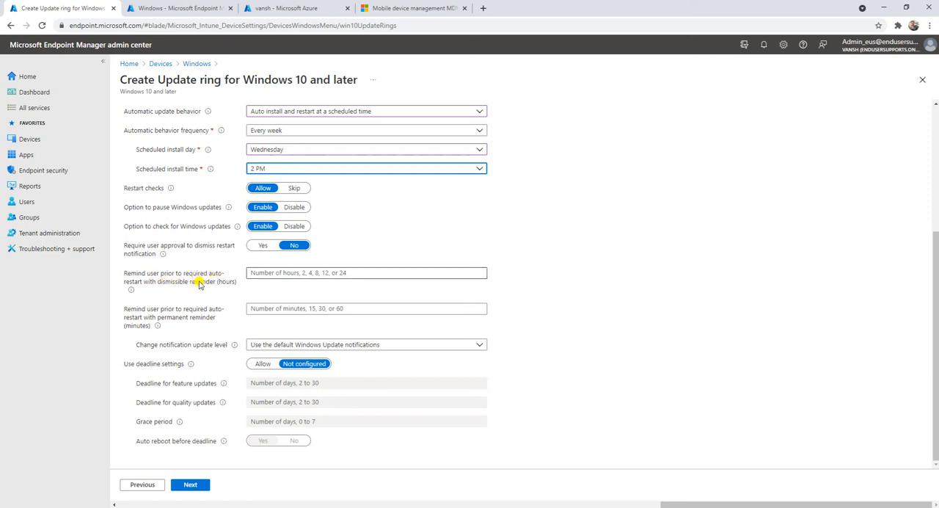
{"action": "left_click", "coordinate": [303, 270]}
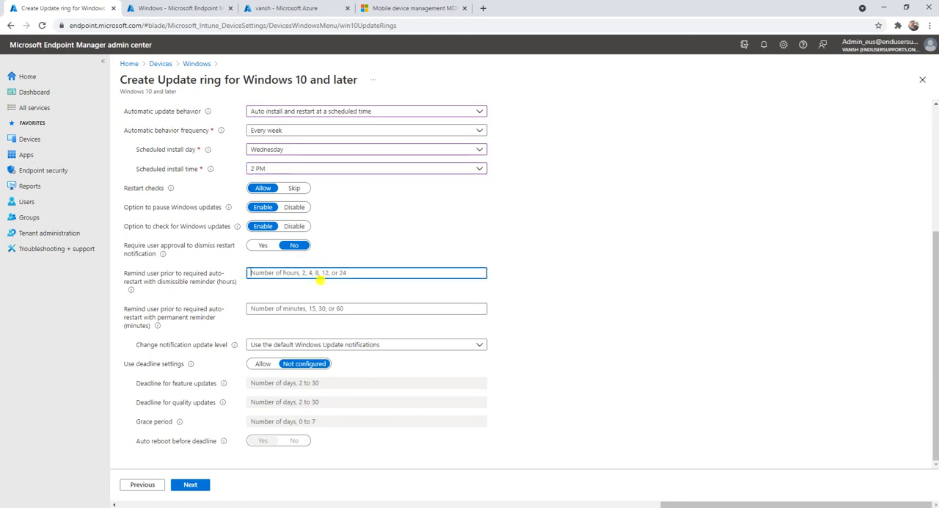
{"action": "mouse_move", "coordinate": [130, 292]}
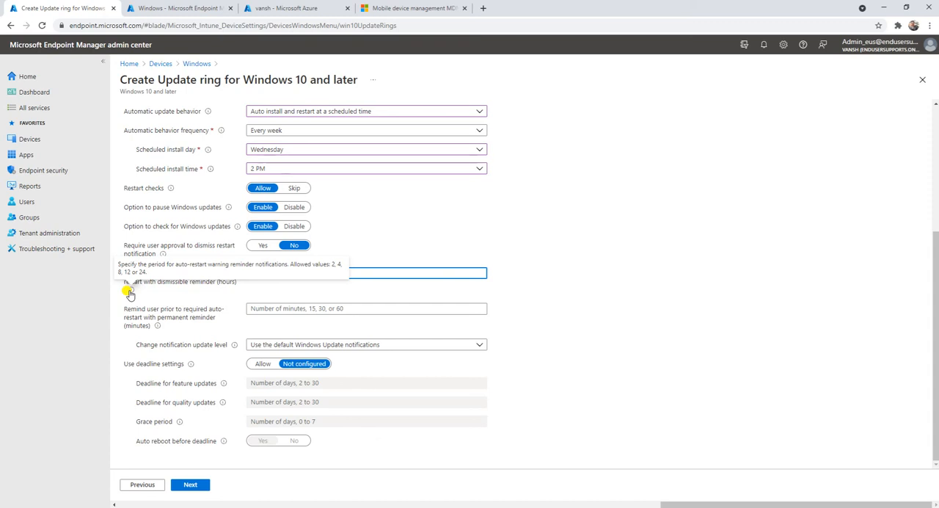
{"action": "type", "text": "2"}
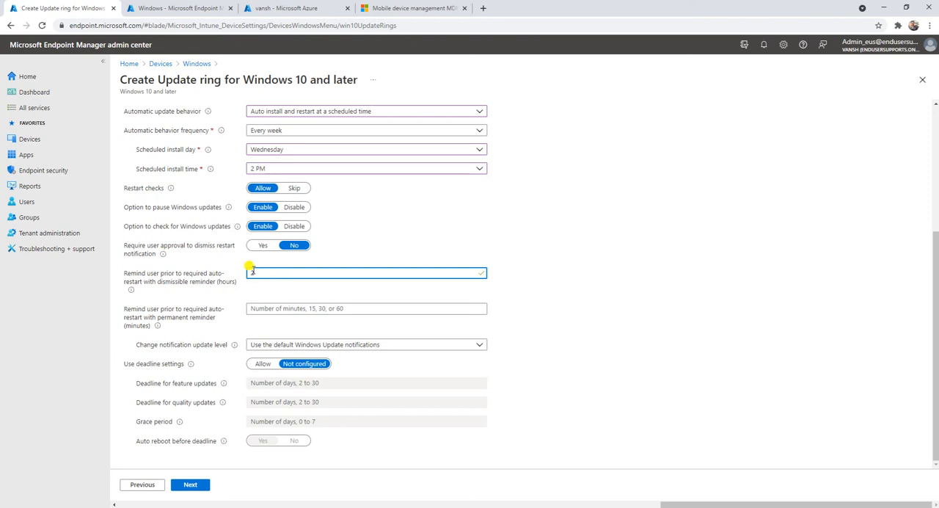
{"action": "left_click", "coordinate": [287, 308]}
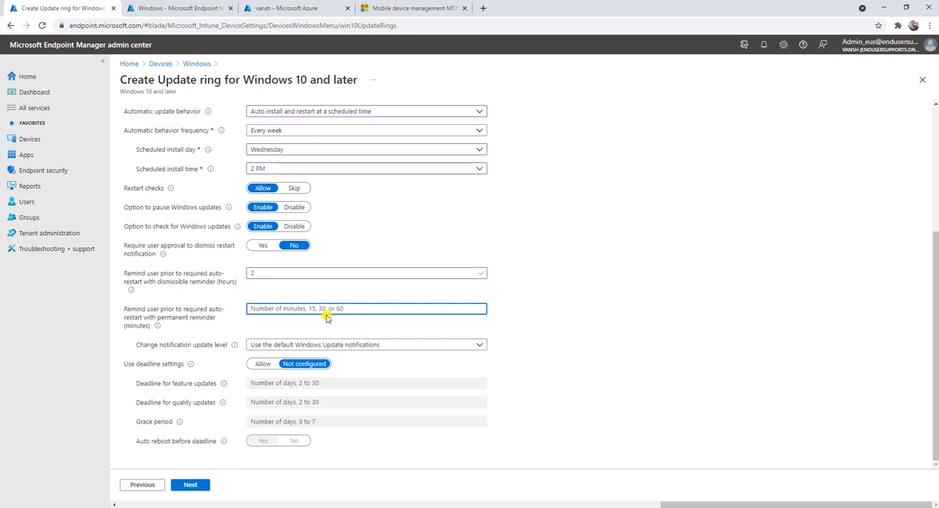
{"action": "type", "text": "15"}
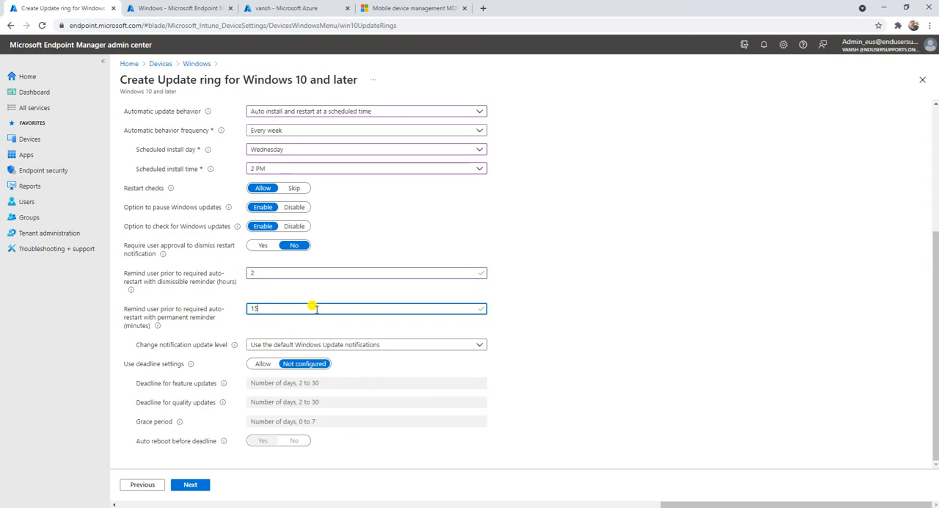
Set the notification update level to "Turn off all notifications, including restart warnings".
{"action": "left_click", "coordinate": [146, 346]}
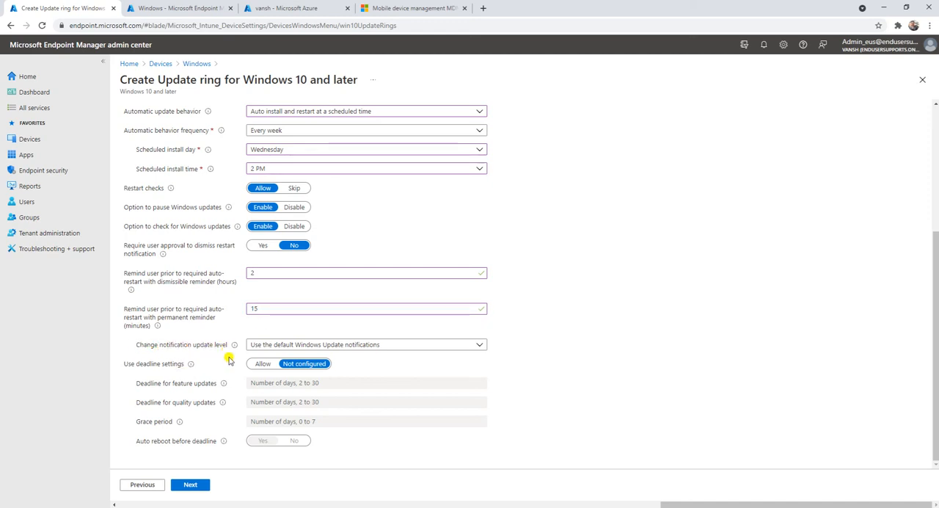
{"action": "left_click", "coordinate": [339, 346]}
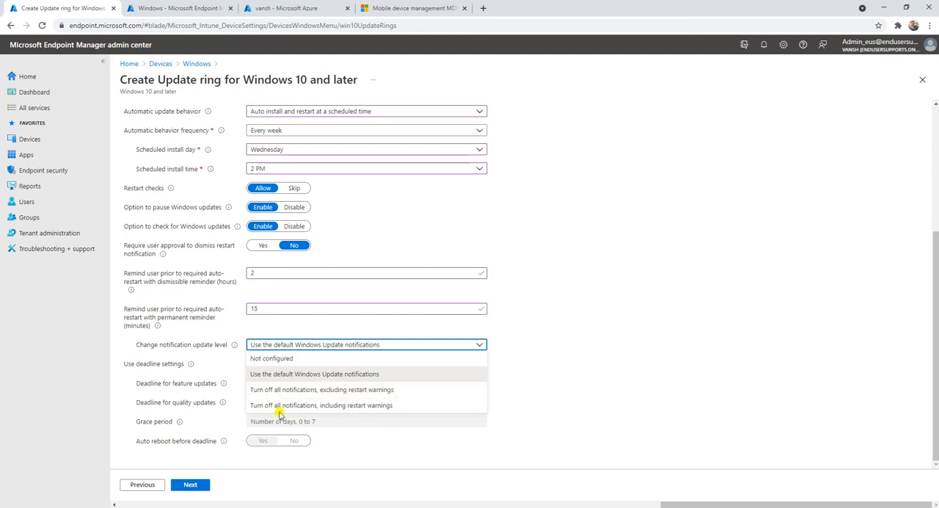
{"action": "left_click", "coordinate": [370, 409]}
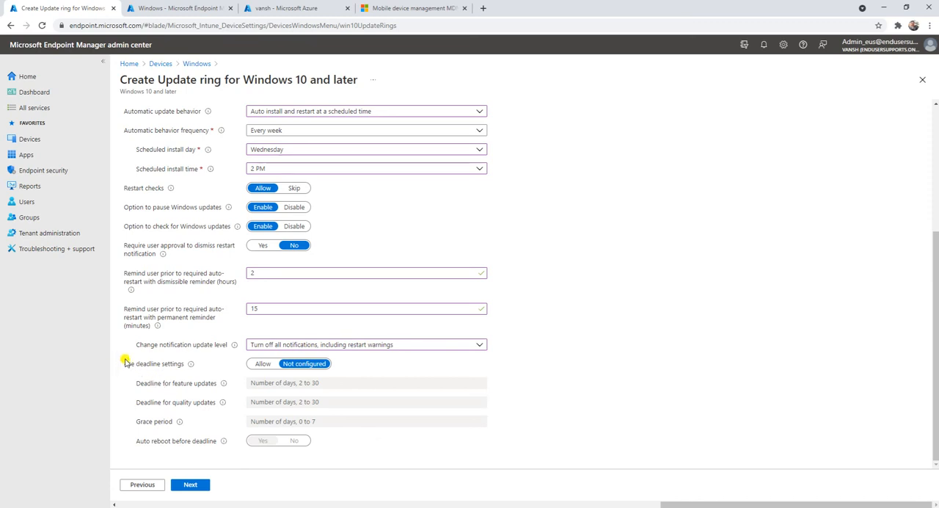
Try allowing the deadline settings with auto reboot before deadline set to No, and return the deadline settings to Not configured.
{"action": "left_click_drag", "start_coordinate": [124, 361], "coordinate": [209, 375]}
{"action": "left_click", "coordinate": [177, 368]}
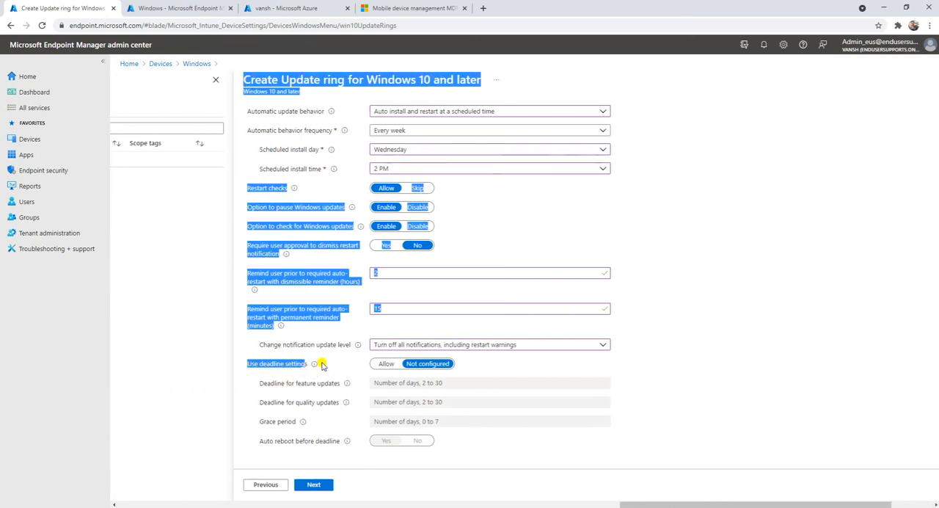
{"action": "left_click_drag", "start_coordinate": [650, 503], "coordinate": [691, 504]}
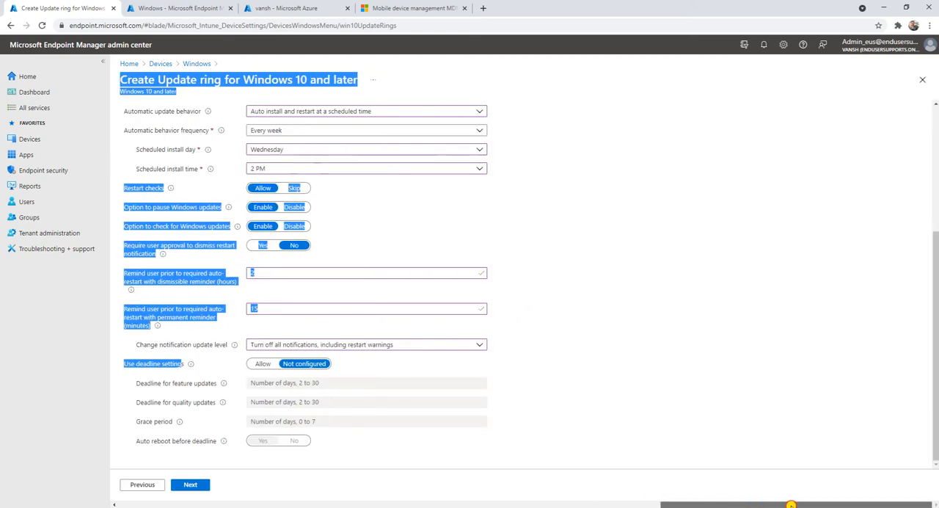
{"action": "left_click", "coordinate": [370, 367]}
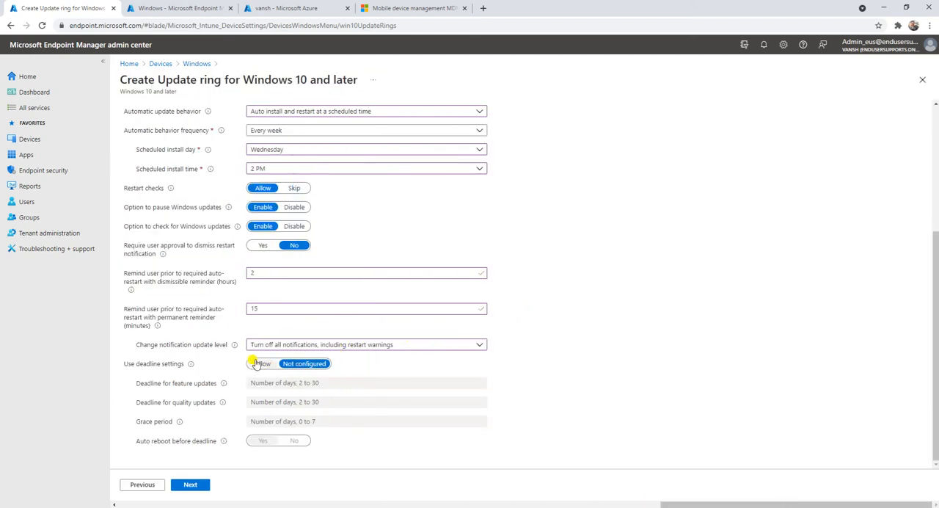
{"action": "left_click", "coordinate": [262, 363]}
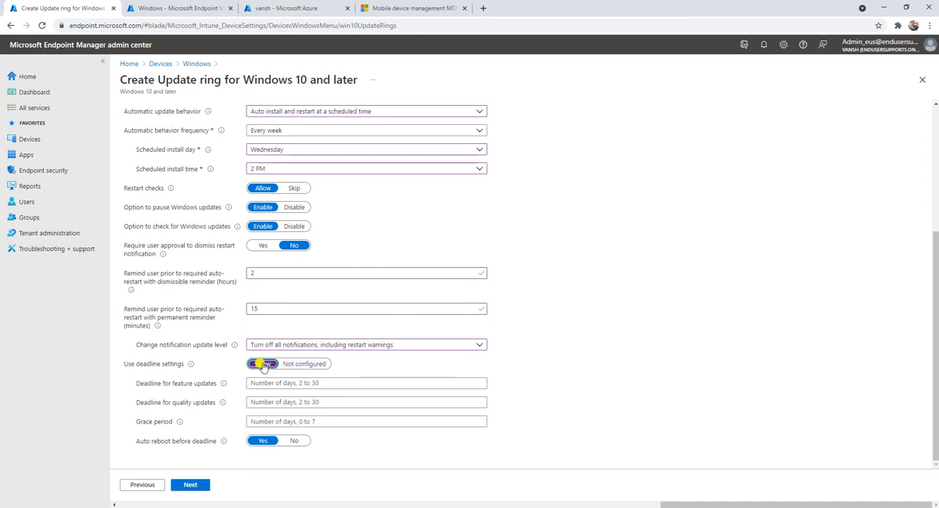
{"action": "left_click", "coordinate": [342, 382]}
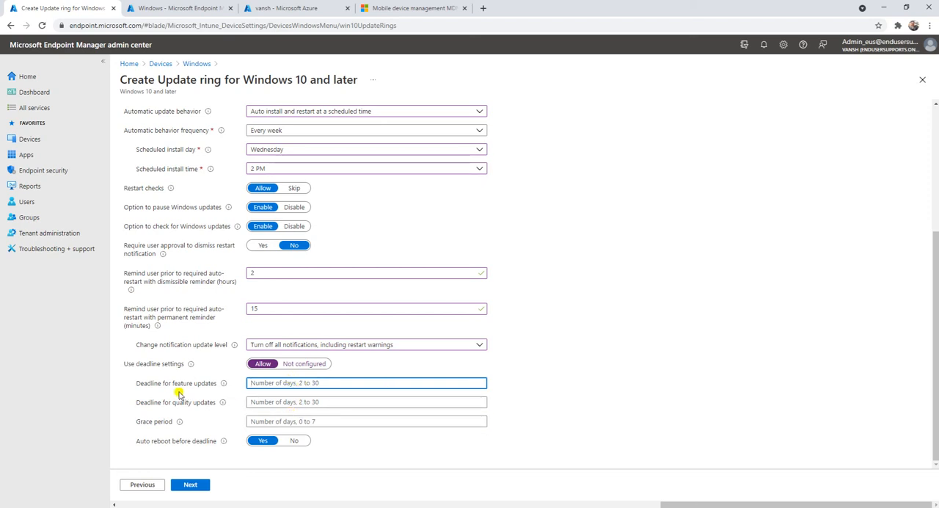
{"action": "left_click", "coordinate": [276, 404]}
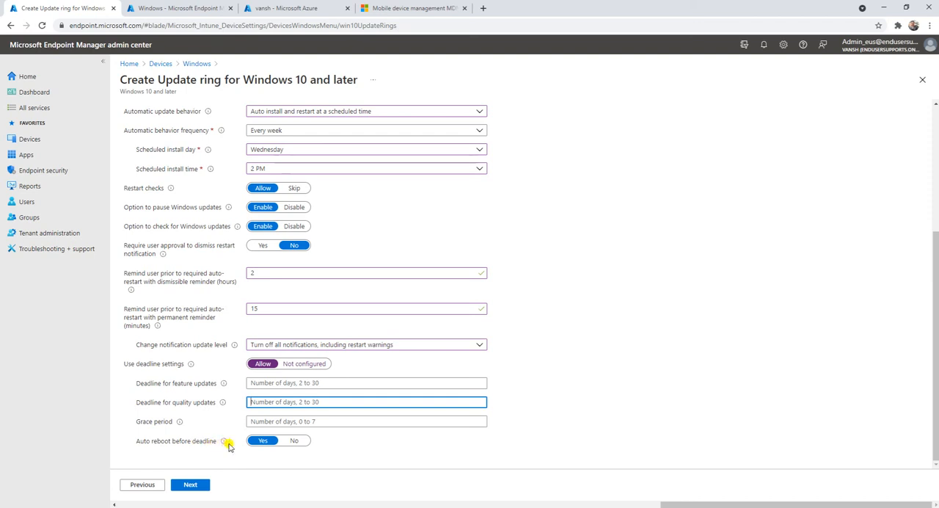
{"action": "mouse_move", "coordinate": [224, 443]}
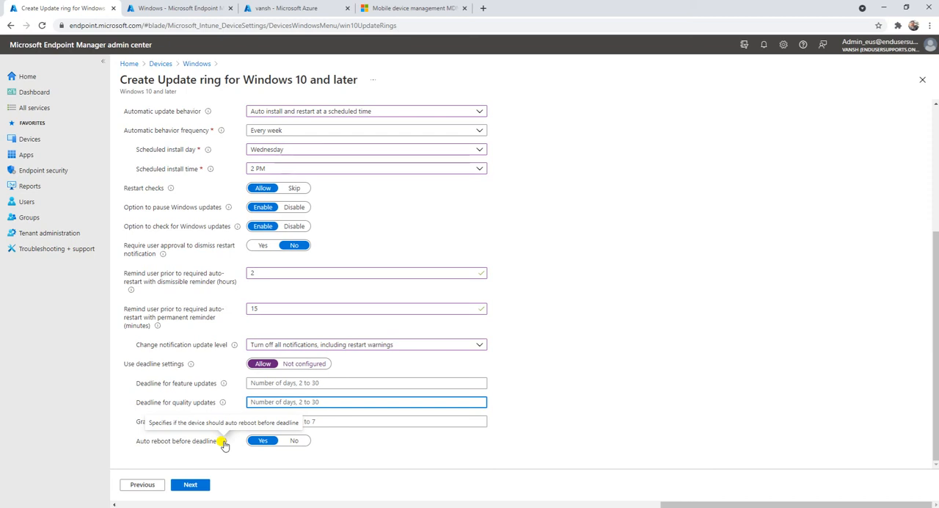
{"action": "left_click", "coordinate": [294, 441]}
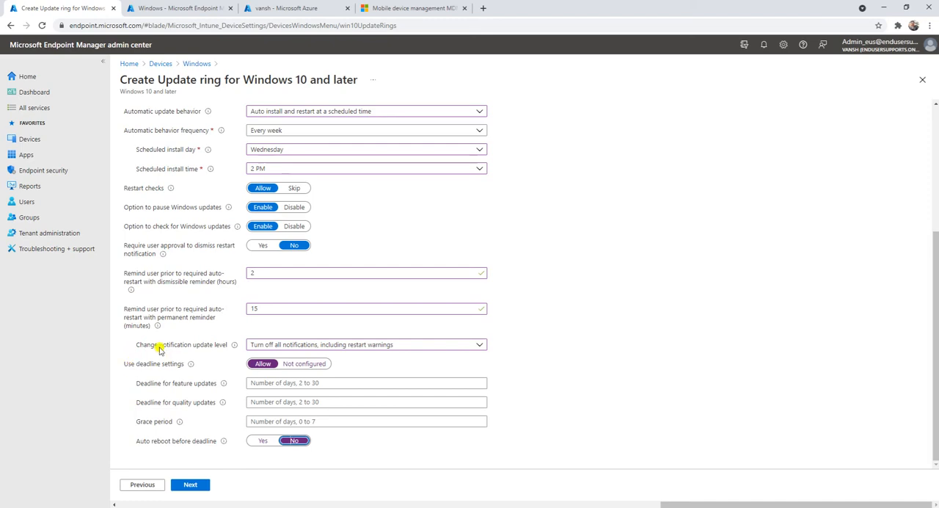
{"action": "left_click", "coordinate": [301, 365]}
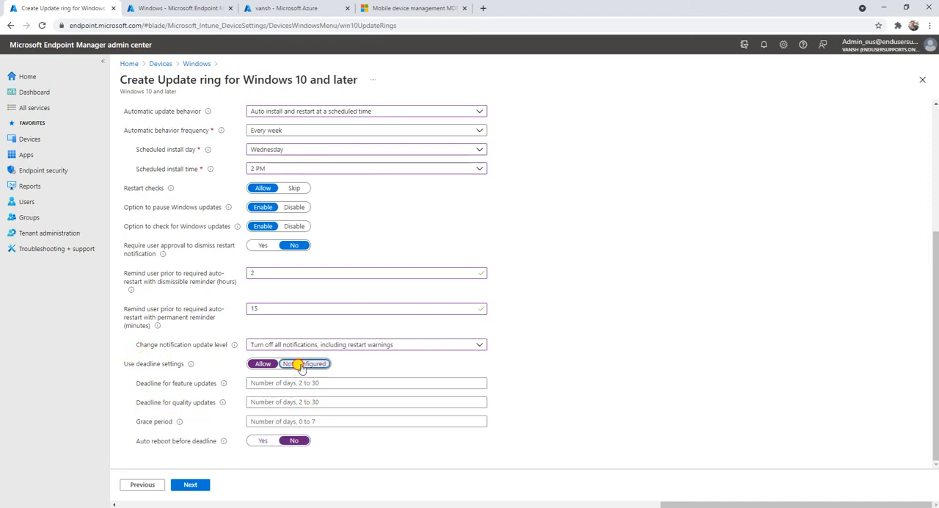
Accept the update ring settings and continue to the Assignments stage.
{"action": "scroll", "coordinate": [598, 382], "scroll_direction": "up", "scroll_amount": 3}
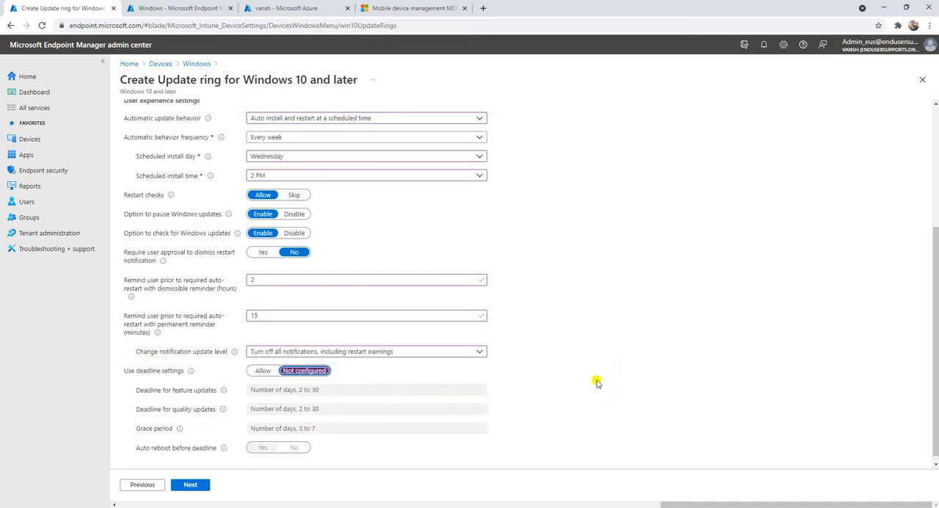
{"action": "left_click", "coordinate": [193, 484]}
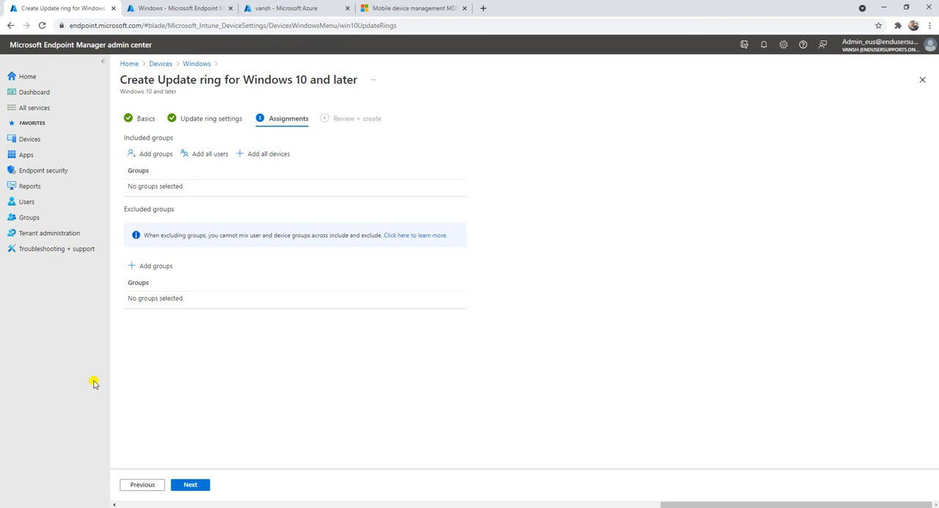
In the other admin center browser tab, start a new group in Groups and keep its group type as Security.
{"action": "left_click", "coordinate": [169, 6]}
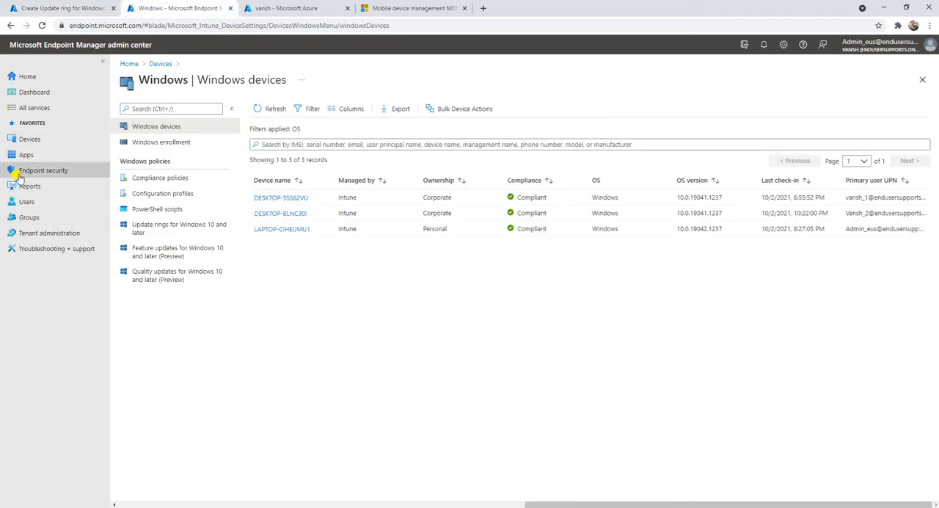
{"action": "left_click", "coordinate": [31, 139]}
{"action": "left_click", "coordinate": [33, 218]}
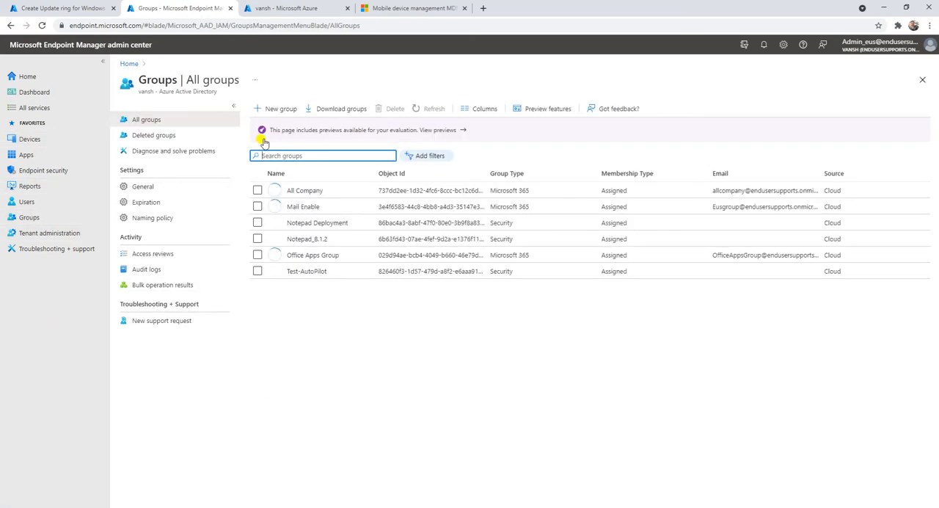
{"action": "left_click", "coordinate": [273, 108]}
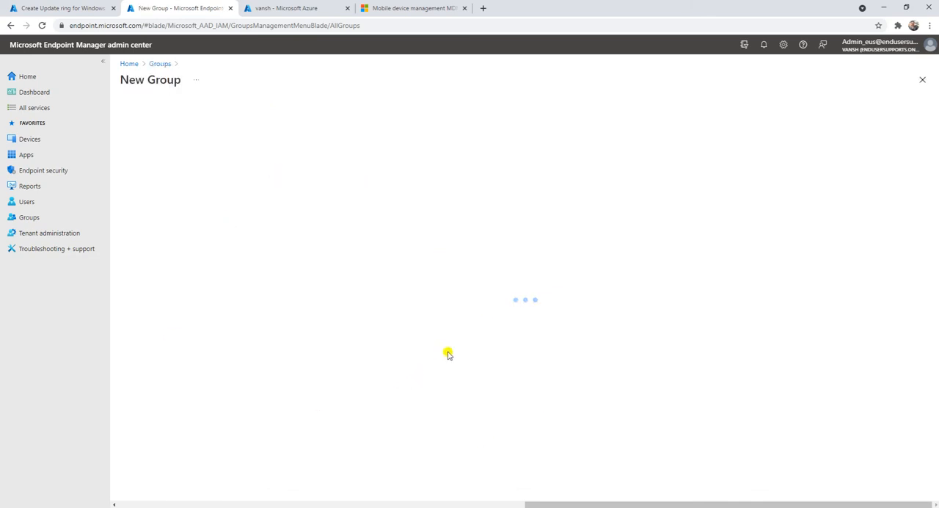
{"action": "left_click", "coordinate": [169, 127]}
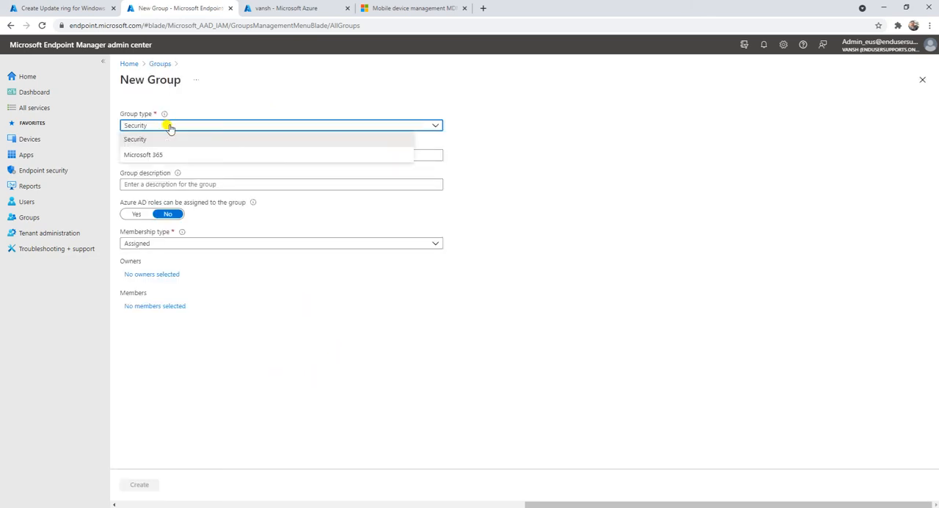
{"action": "left_click", "coordinate": [169, 128]}
Name the new group "Deployment Ring" and reuse the same text as its group description.
{"action": "left_click", "coordinate": [149, 156]}
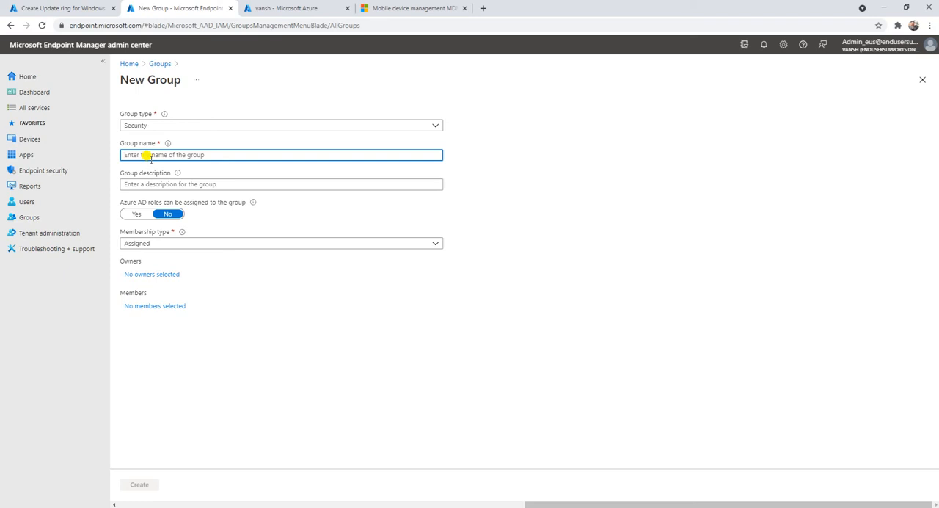
{"action": "type", "text": "Deployment"}
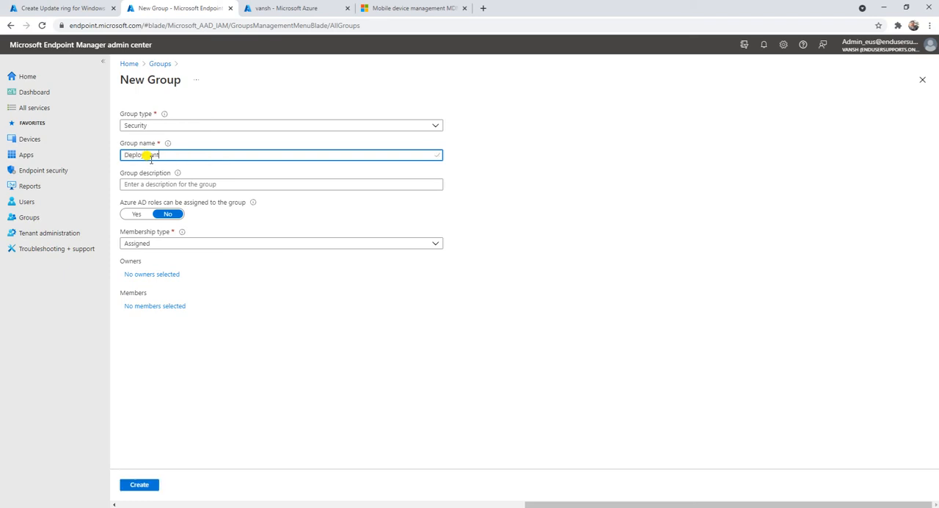
{"action": "type", "text": " Ring"}
{"action": "left_click_drag", "start_coordinate": [187, 151], "coordinate": [141, 149]}
{"action": "key", "text": "ctrl+c"}
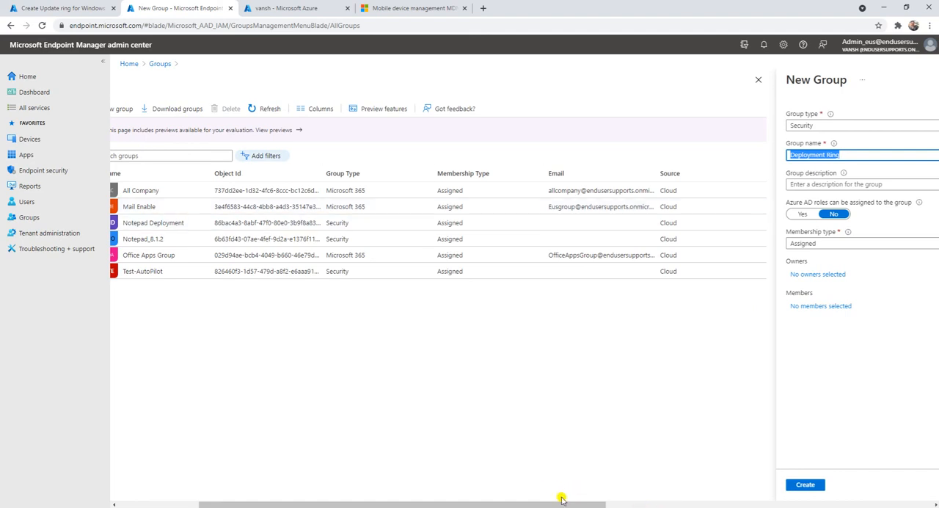
{"action": "left_click_drag", "start_coordinate": [561, 499], "coordinate": [887, 493]}
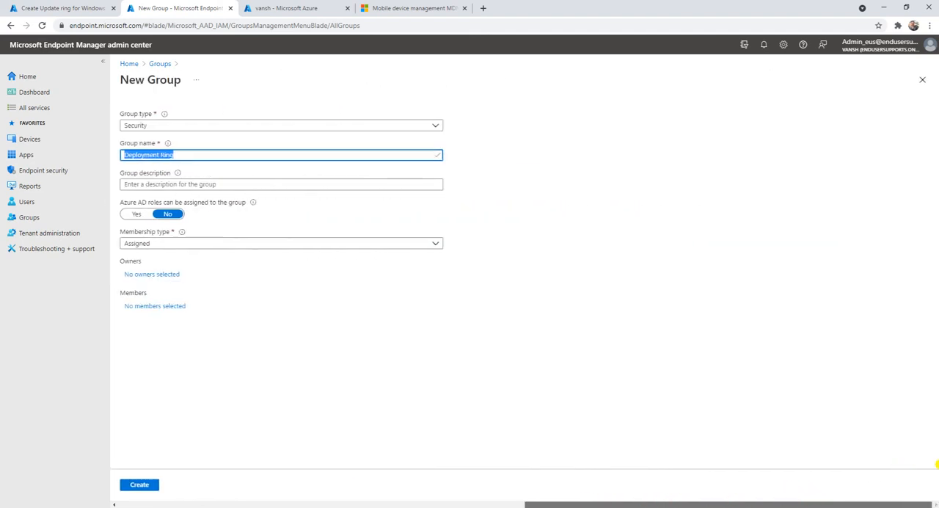
{"action": "left_click", "coordinate": [242, 187]}
{"action": "key", "text": "ctrl+v"}
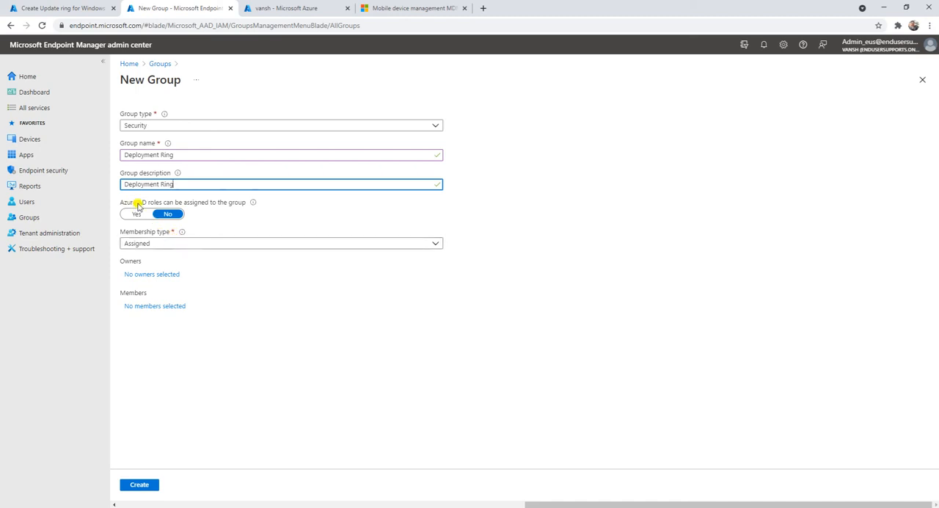
Keep the membership type as Assigned and add the first test user and the admin account as group owners.
{"action": "left_click", "coordinate": [181, 245]}
{"action": "left_click", "coordinate": [181, 255]}
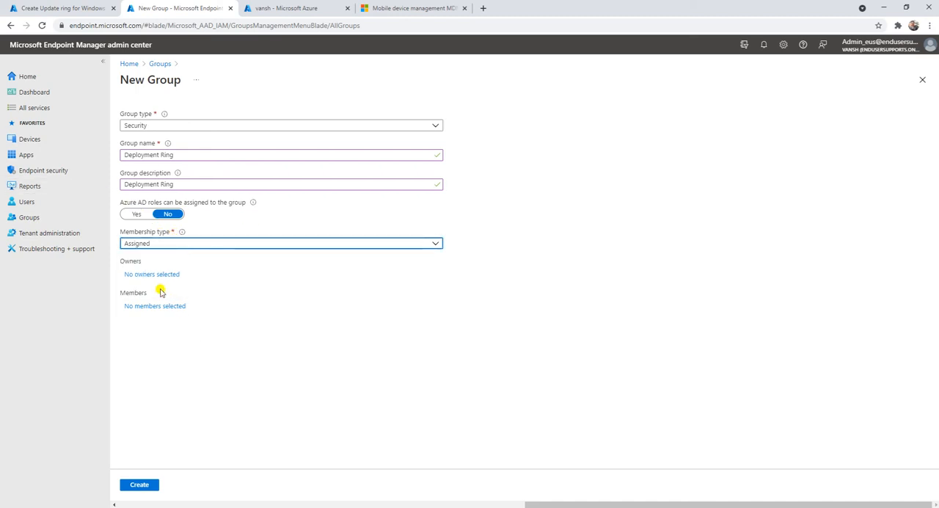
{"action": "left_click", "coordinate": [171, 273]}
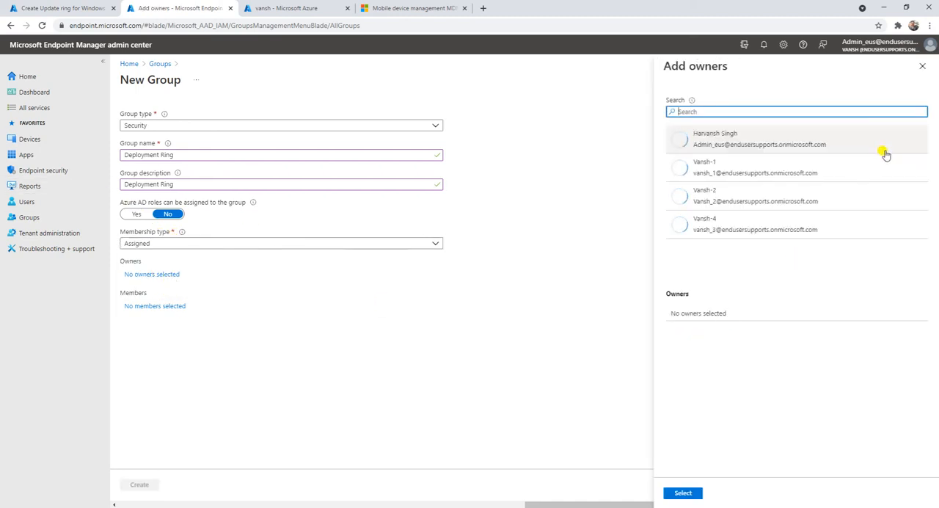
{"action": "left_click", "coordinate": [697, 175]}
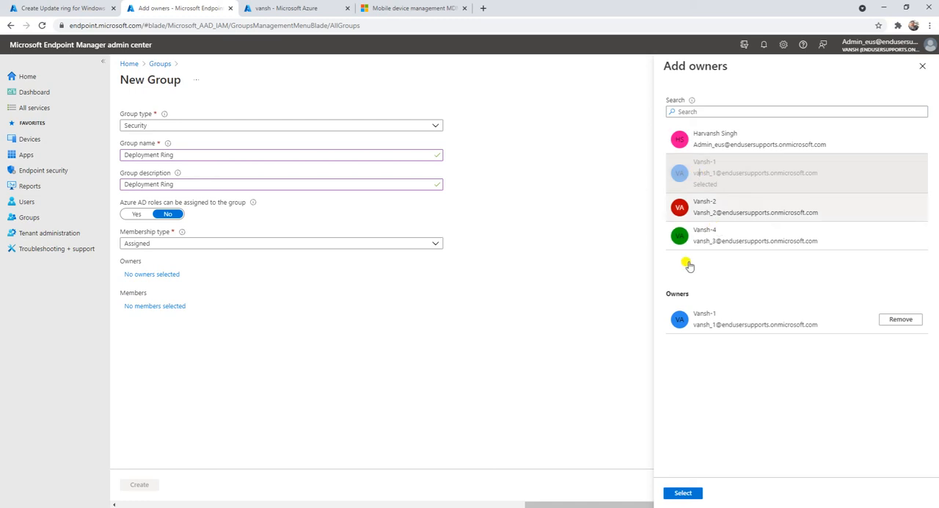
{"action": "left_click", "coordinate": [760, 151]}
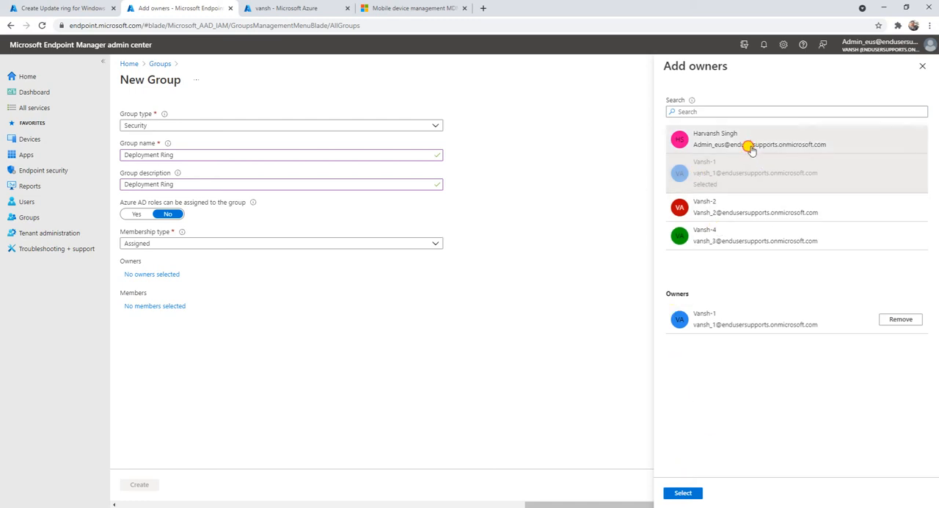
{"action": "left_click", "coordinate": [684, 493]}
Search the members for "Desk", add the device DESKTOP-5SS62VU as a member, and create the group.
{"action": "left_click", "coordinate": [153, 306]}
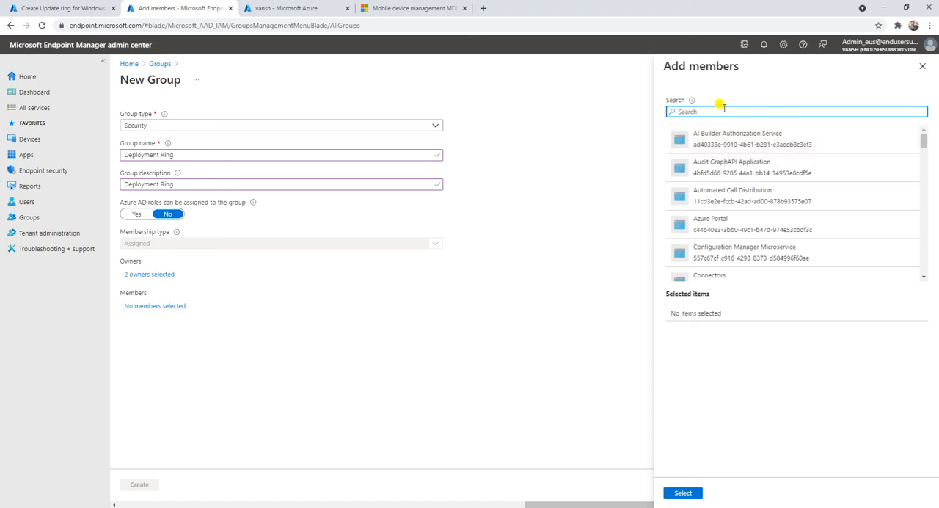
{"action": "type", "text": "De"}
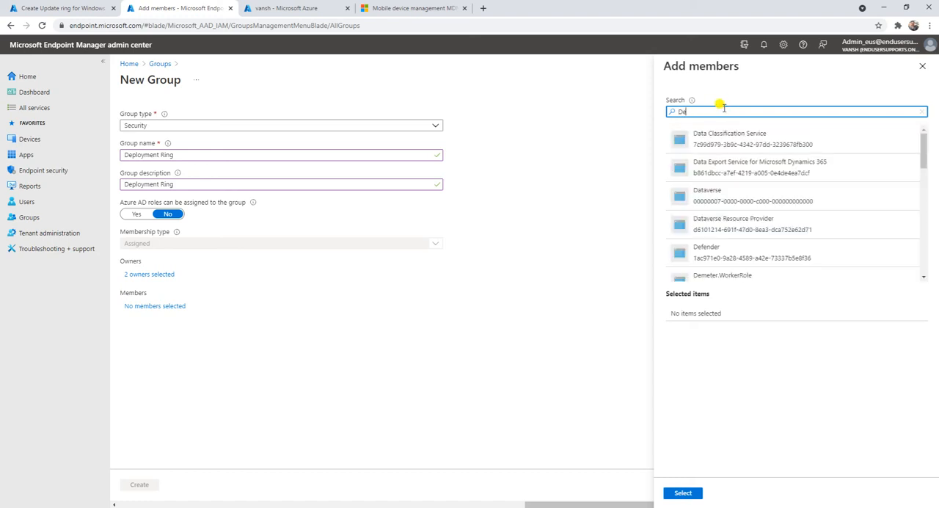
{"action": "type", "text": "sk"}
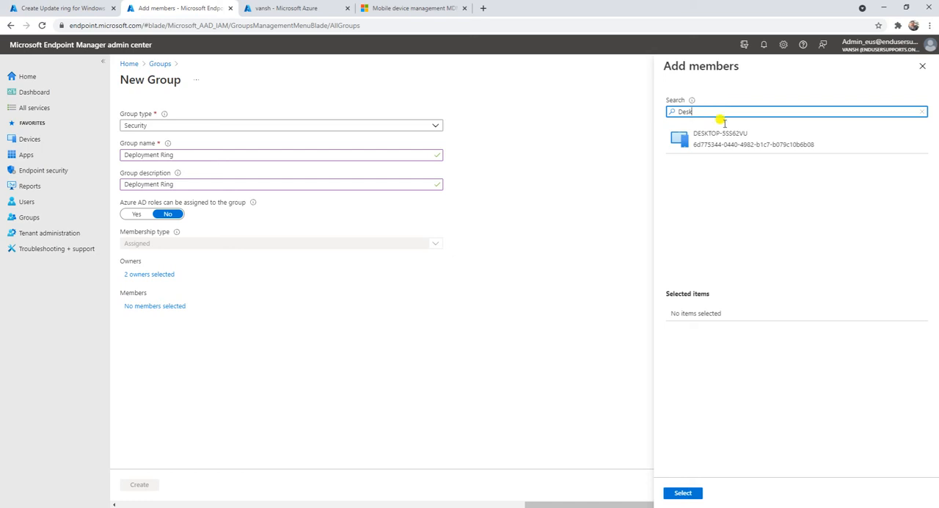
{"action": "left_click", "coordinate": [675, 145]}
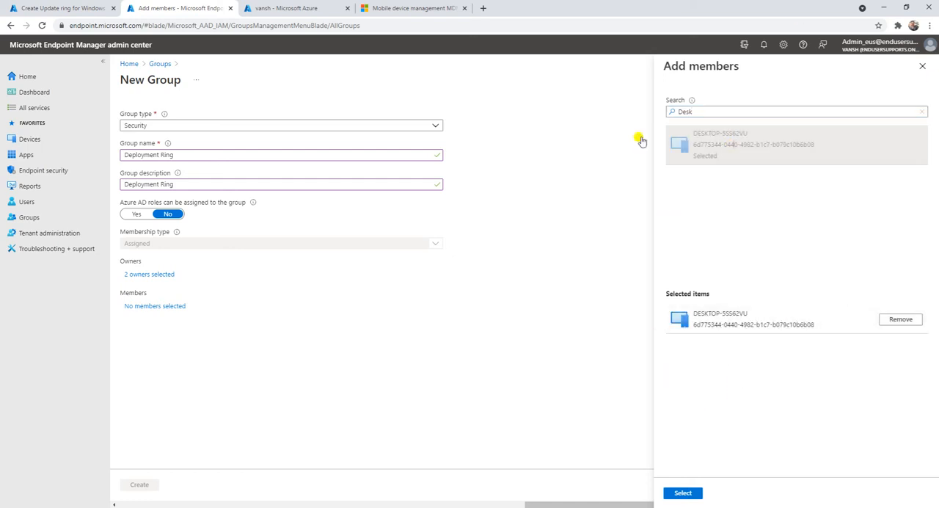
{"action": "left_click", "coordinate": [683, 492]}
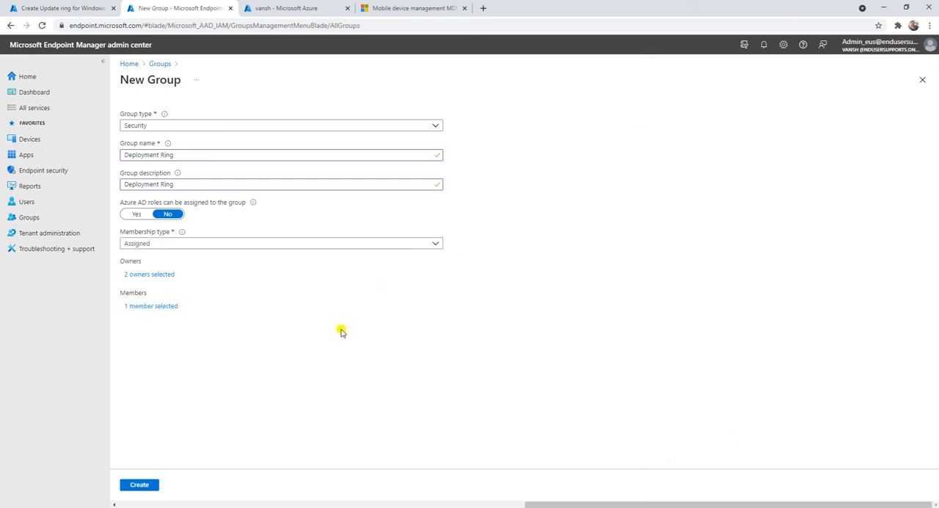
{"action": "left_click", "coordinate": [140, 484]}
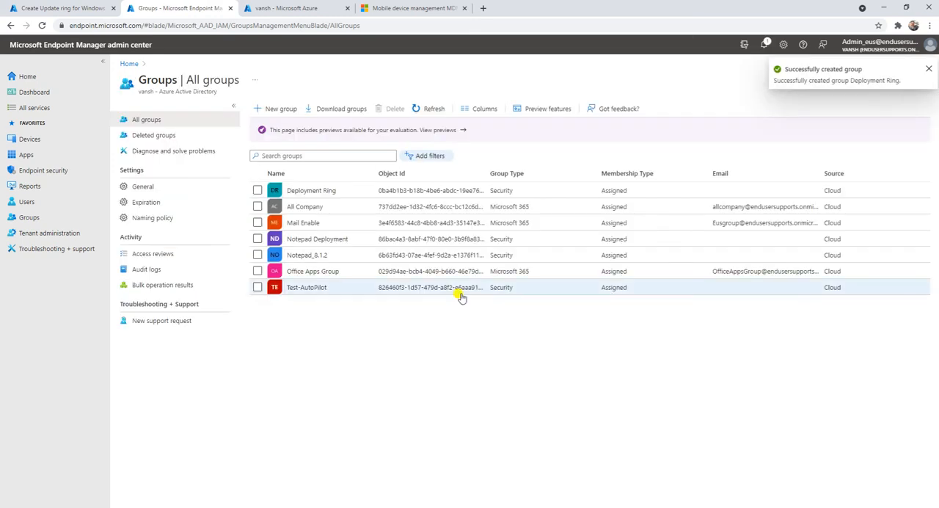
Return to the update ring's Assignments stage and add the Deployment Ring group to the excluded groups.
{"action": "left_click", "coordinate": [77, 6]}
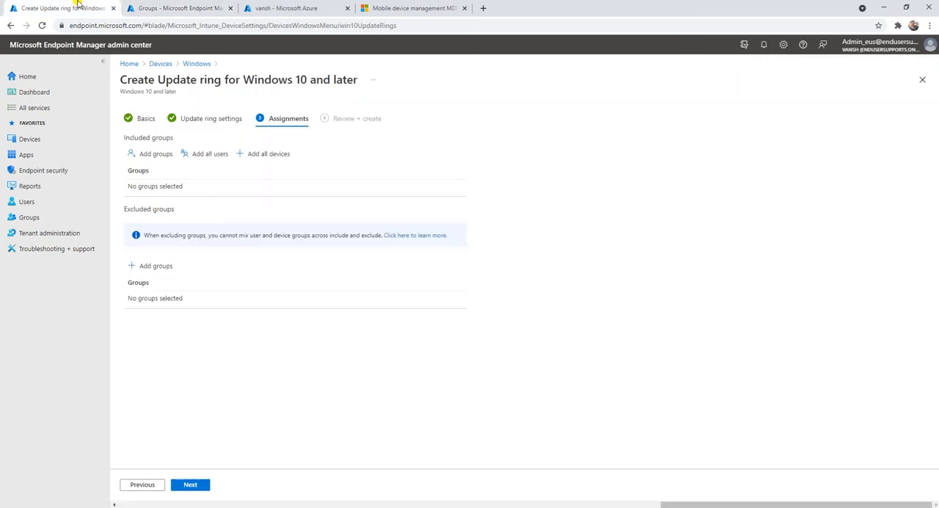
{"action": "left_click", "coordinate": [157, 267]}
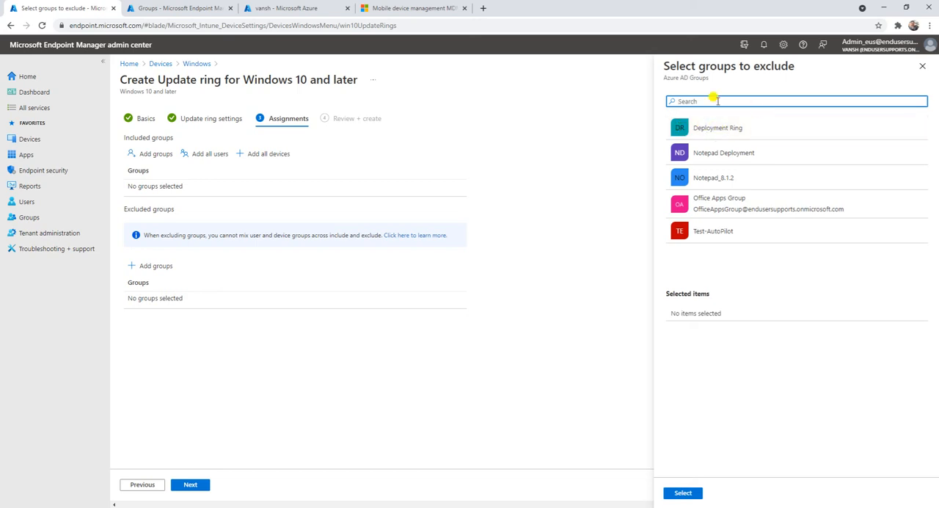
{"action": "left_click", "coordinate": [726, 129]}
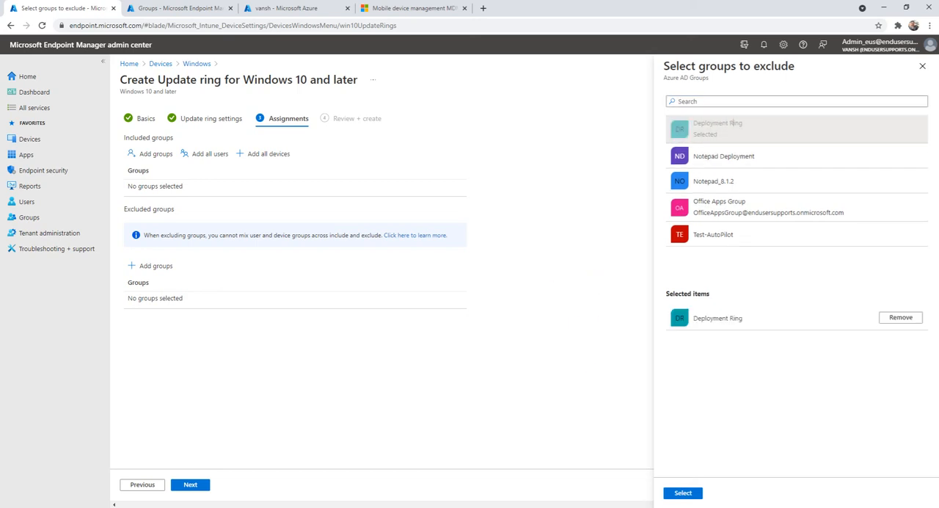
{"action": "left_click", "coordinate": [683, 493]}
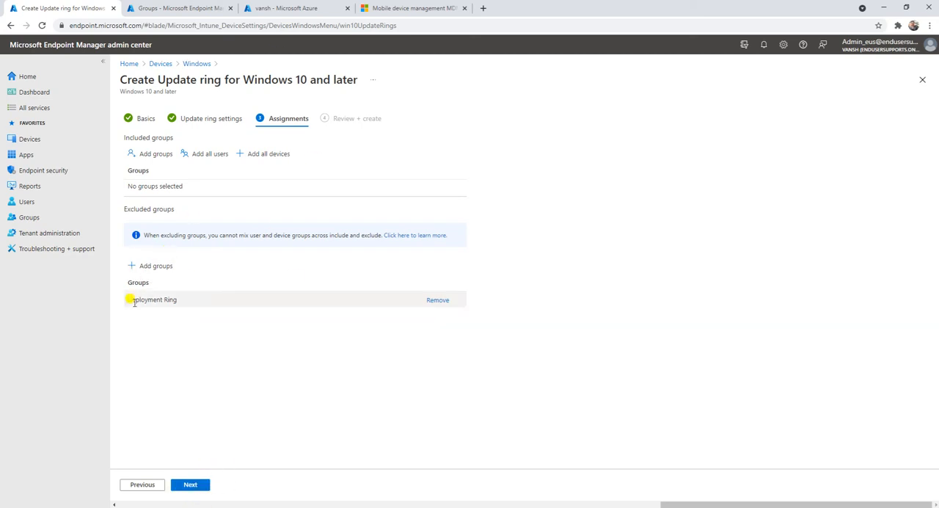
Continue to Review + create, check the summary of settings and assignments, and create the update ring.
{"action": "left_click", "coordinate": [191, 484]}
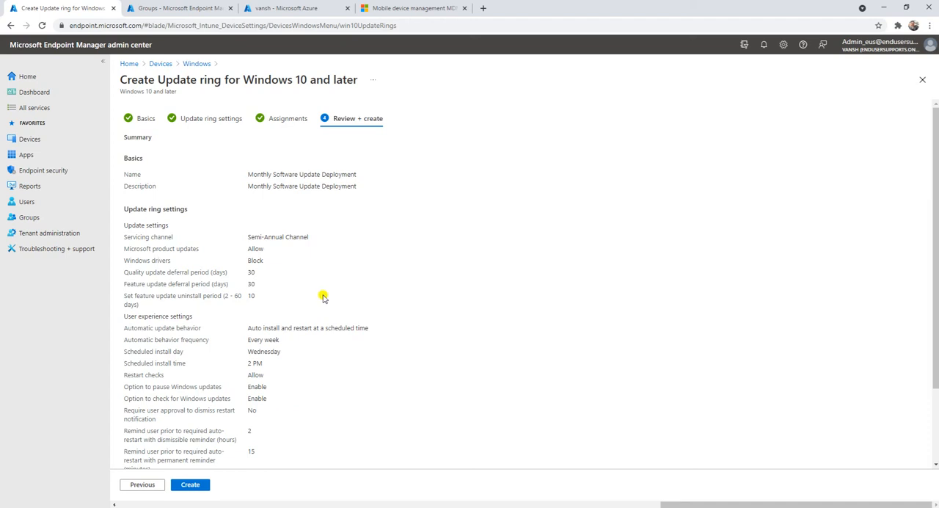
{"action": "scroll", "coordinate": [338, 295], "scroll_direction": "down", "scroll_amount": 2}
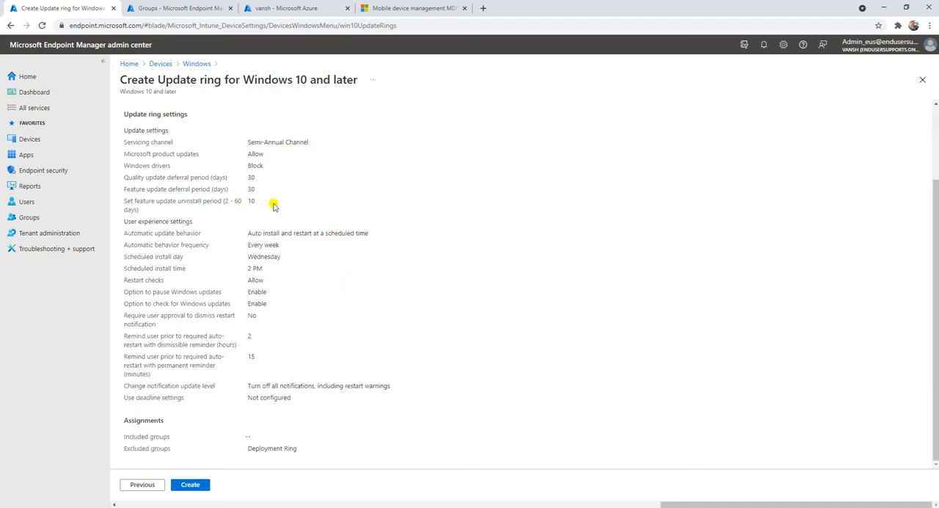
{"action": "scroll", "coordinate": [316, 322], "scroll_direction": "up", "scroll_amount": 2}
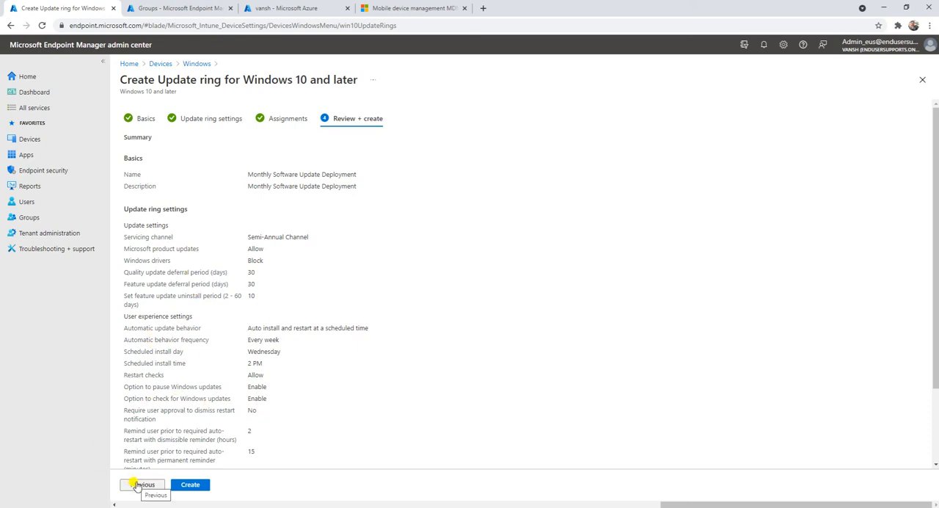
{"action": "left_click", "coordinate": [191, 484]}
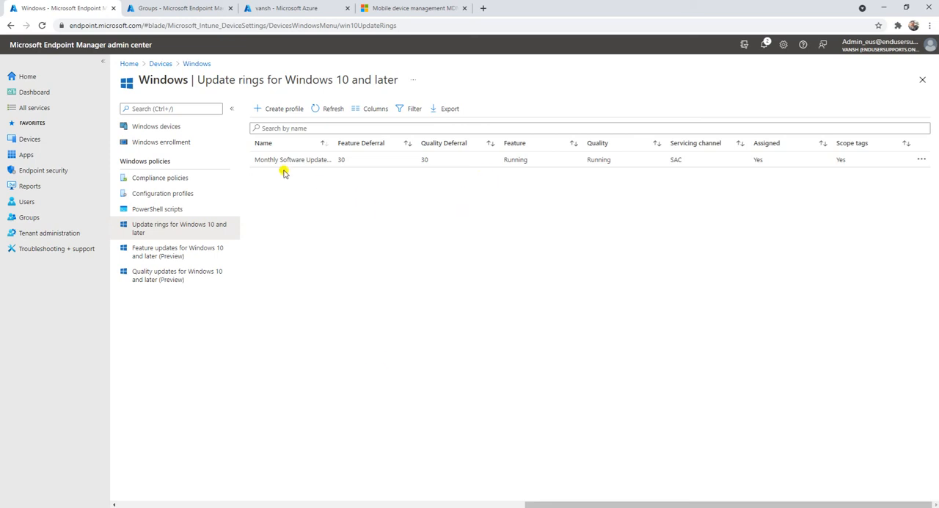
Widen the ring list's Name column and open Monthly Software Update Deployment to review its device and user assignment status.
{"action": "left_click_drag", "start_coordinate": [334, 142], "coordinate": [387, 142]}
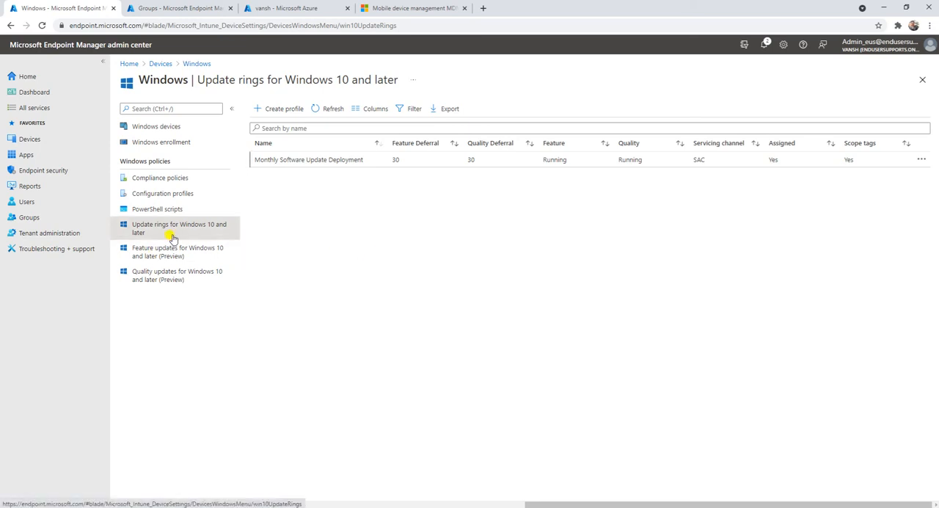
{"action": "left_click", "coordinate": [308, 159]}
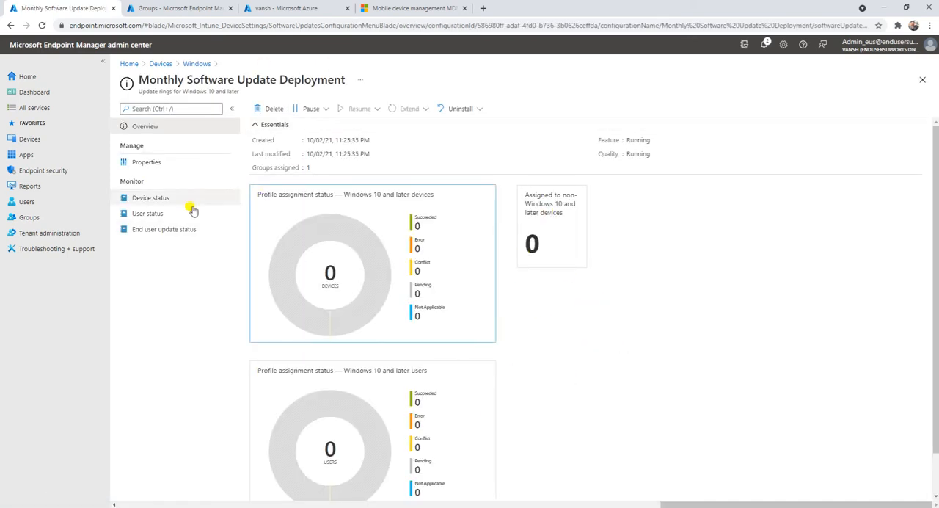
{"action": "scroll", "coordinate": [396, 325], "scroll_direction": "down", "scroll_amount": 1}
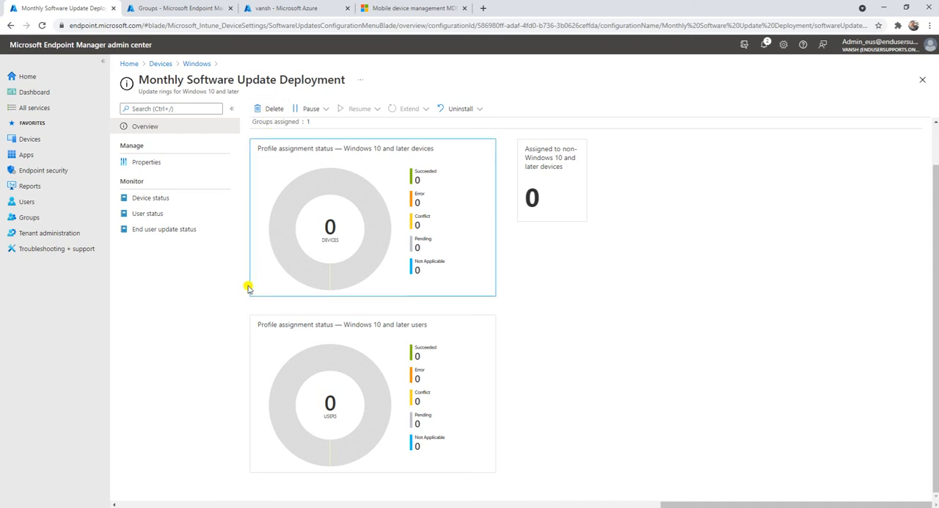
{"action": "scroll", "coordinate": [597, 321], "scroll_direction": "up", "scroll_amount": 1}
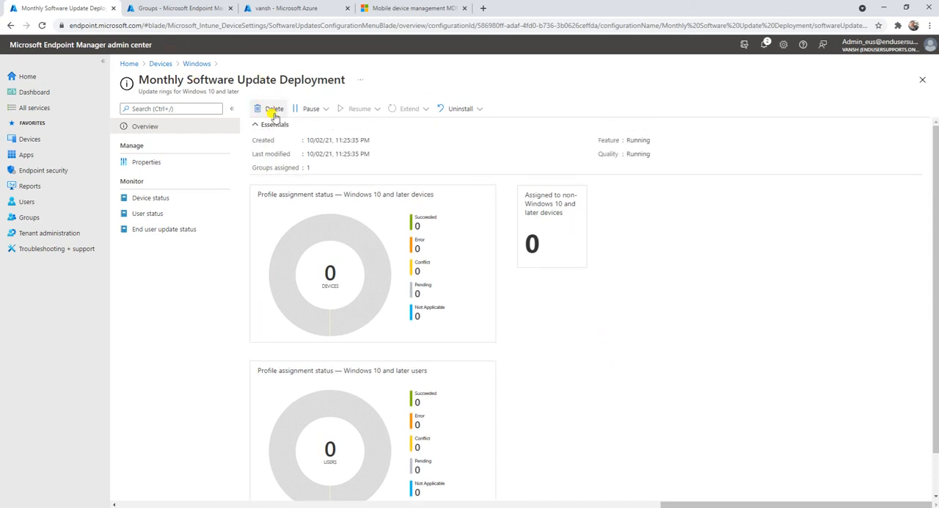
Examine the Pause and Uninstall options of the update ring without applying any of them.
{"action": "left_click", "coordinate": [323, 110]}
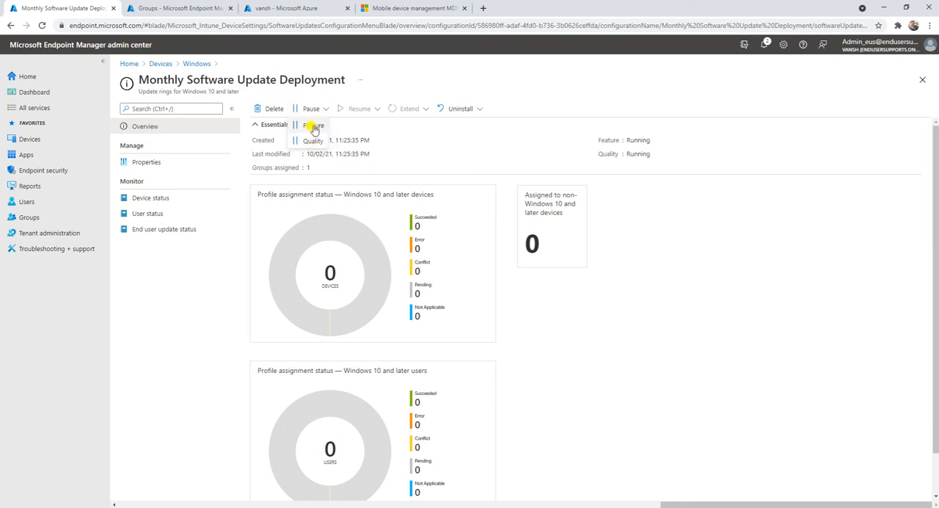
{"action": "left_click", "coordinate": [388, 79]}
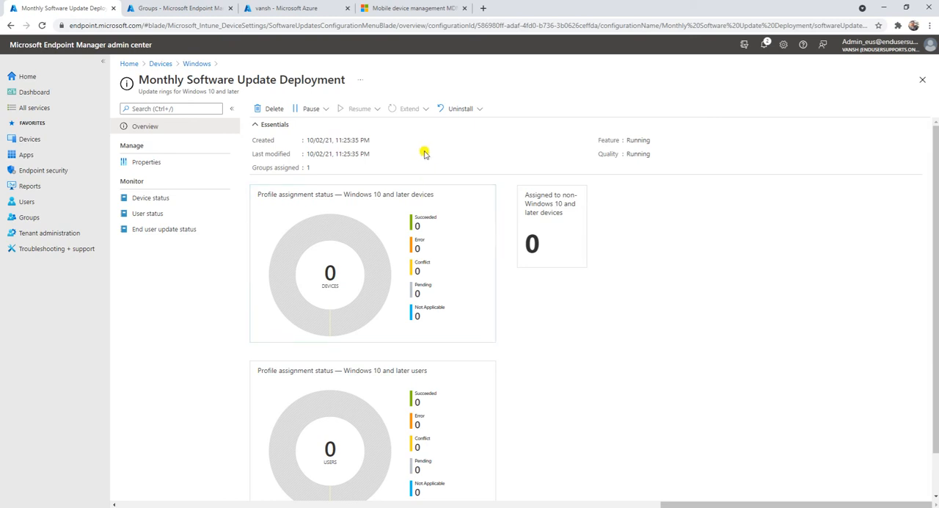
{"action": "left_click", "coordinate": [474, 109]}
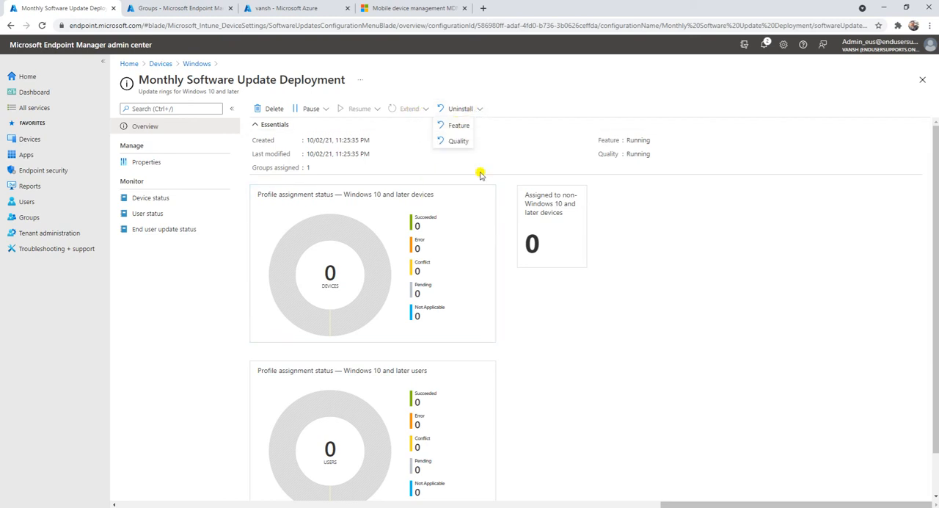
{"action": "left_click", "coordinate": [697, 348]}
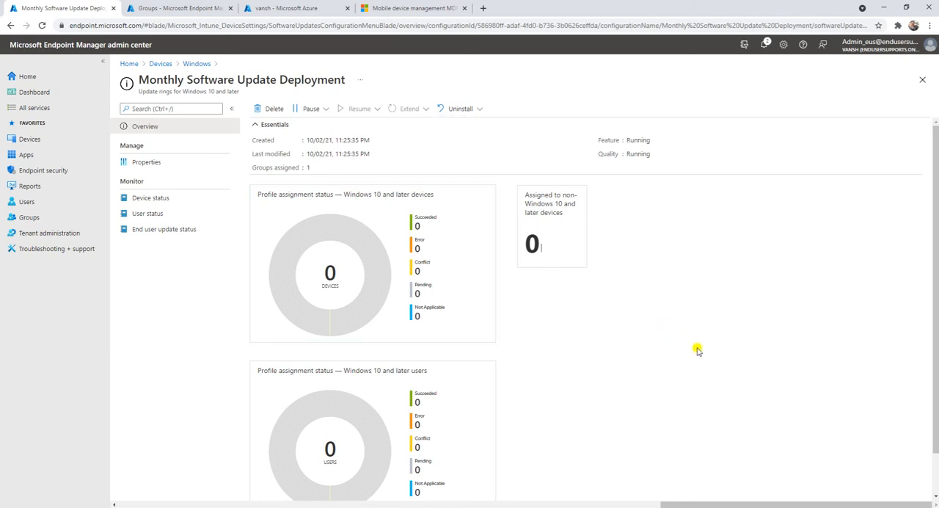
Review the update ring's properties, device status, user status and end user update status, and return to its overview.
{"action": "left_click", "coordinate": [167, 161]}
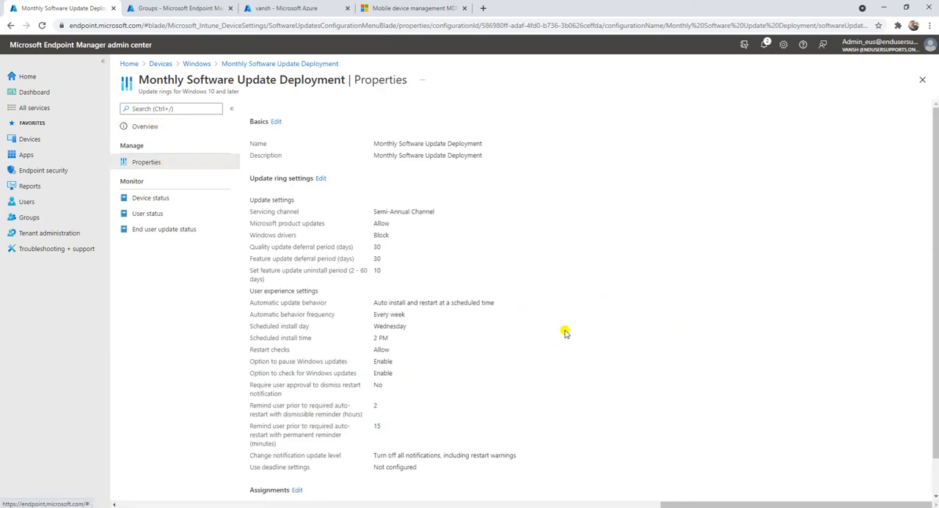
{"action": "scroll", "coordinate": [562, 329], "scroll_direction": "down", "scroll_amount": 1}
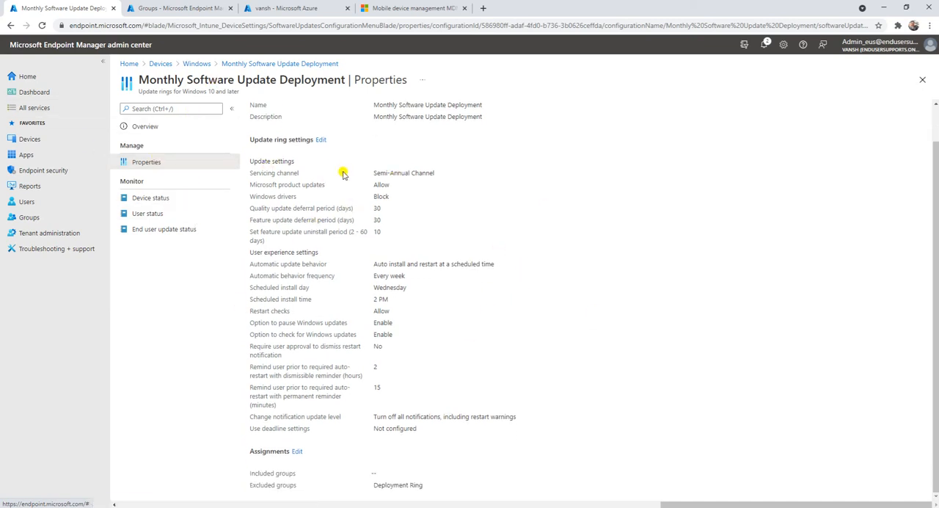
{"action": "left_click", "coordinate": [134, 202]}
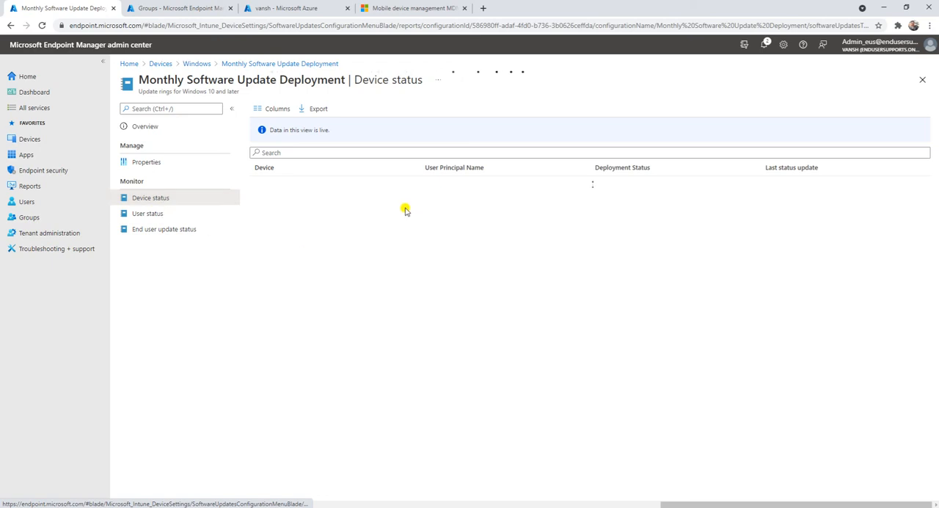
{"action": "left_click", "coordinate": [154, 214]}
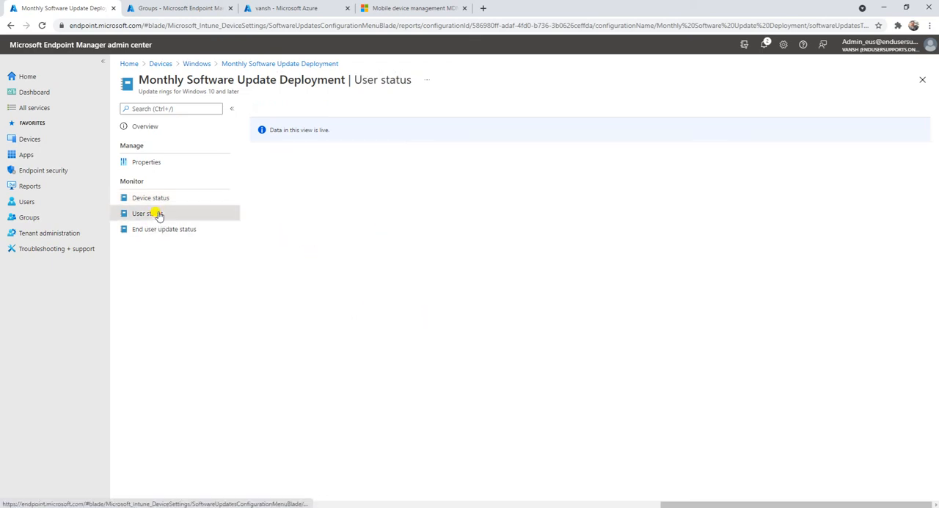
{"action": "left_click", "coordinate": [164, 229]}
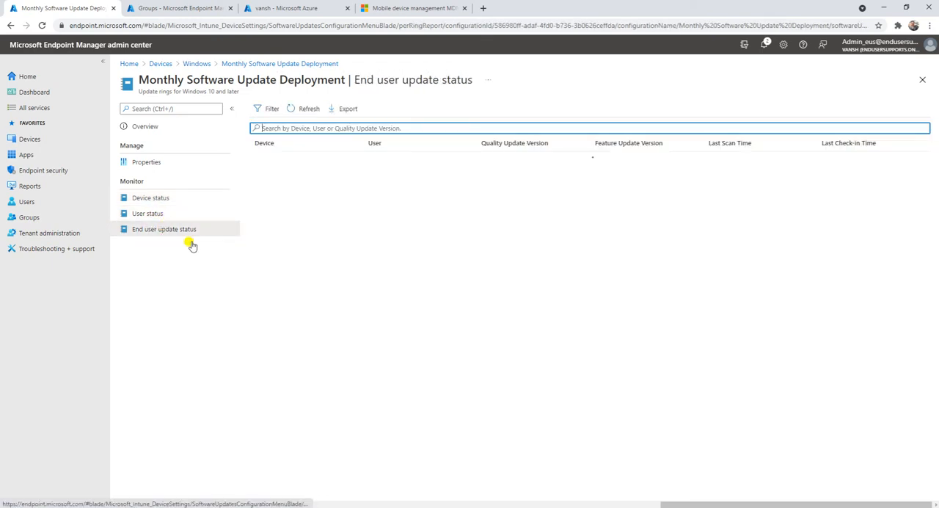
{"action": "left_click", "coordinate": [152, 160]}
{"action": "left_click", "coordinate": [152, 124]}
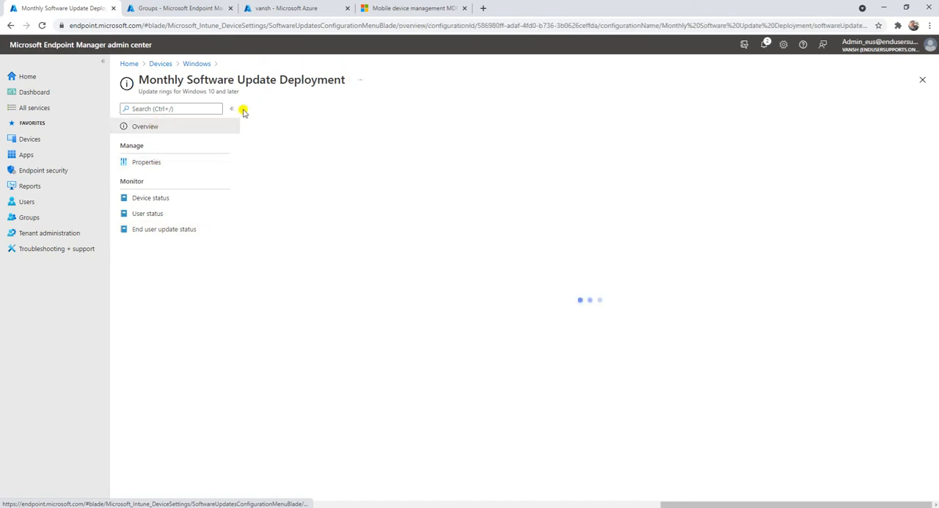
Return to the list of Windows 10 update rings and refresh it.
{"action": "left_click", "coordinate": [197, 64]}
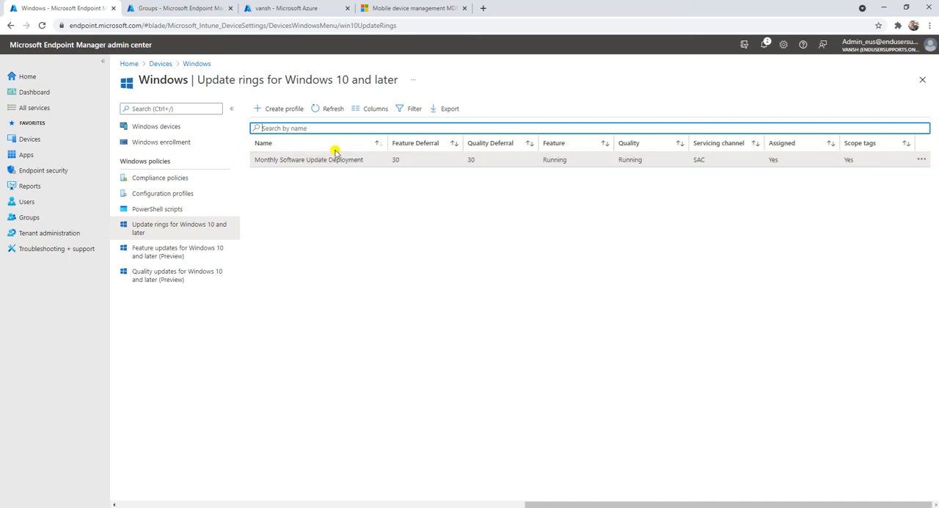
{"action": "left_click", "coordinate": [329, 110]}
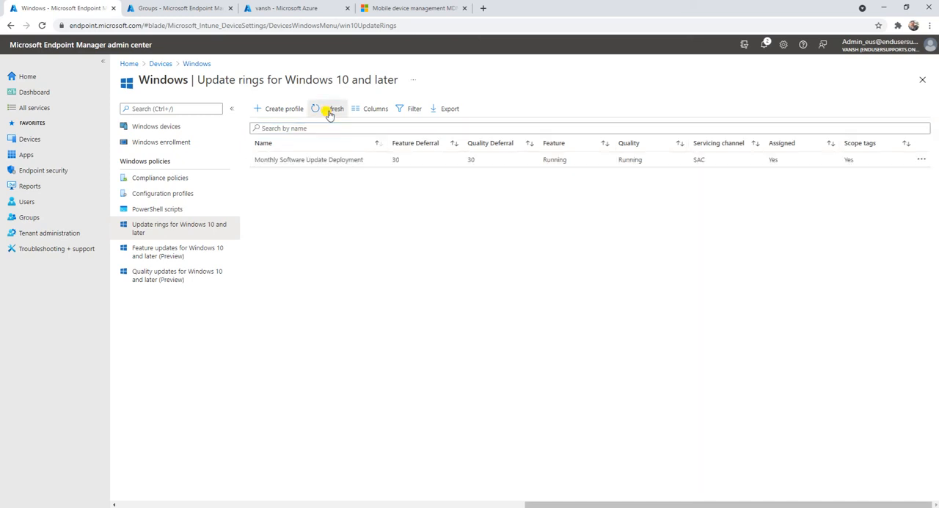
{"action": "left_click", "coordinate": [329, 112]}
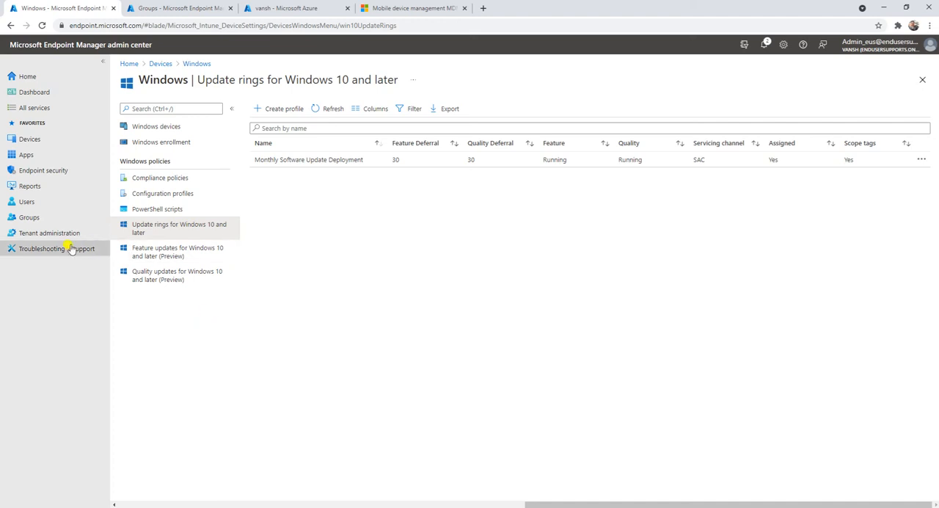
Open DESKTOP-5SS62VU from the Windows devices list, start and confirm a sync for it, and go back to the Devices overview.
{"action": "left_click", "coordinate": [31, 139]}
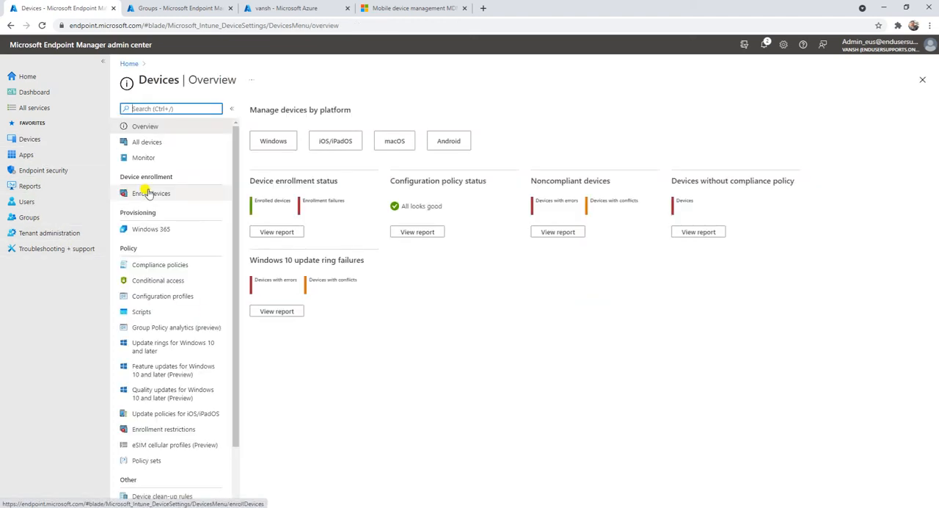
{"action": "left_click", "coordinate": [273, 139]}
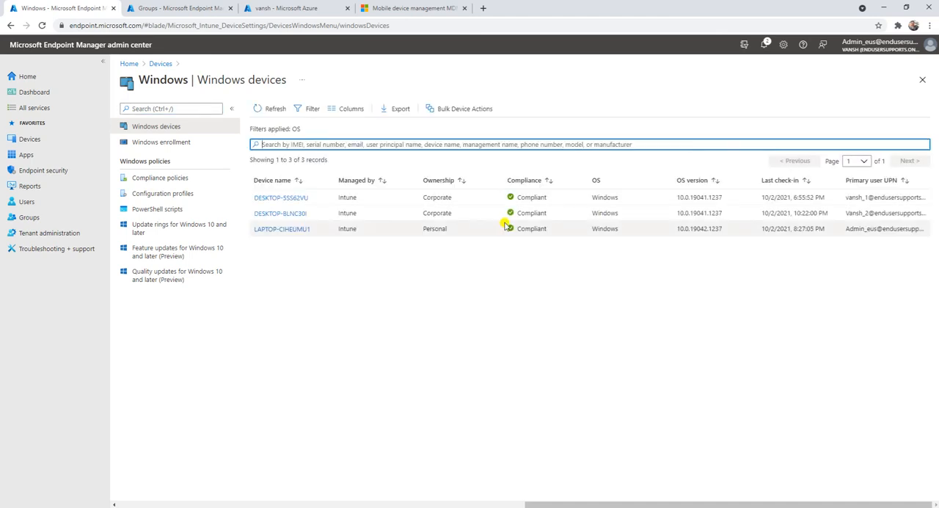
{"action": "left_click", "coordinate": [282, 199]}
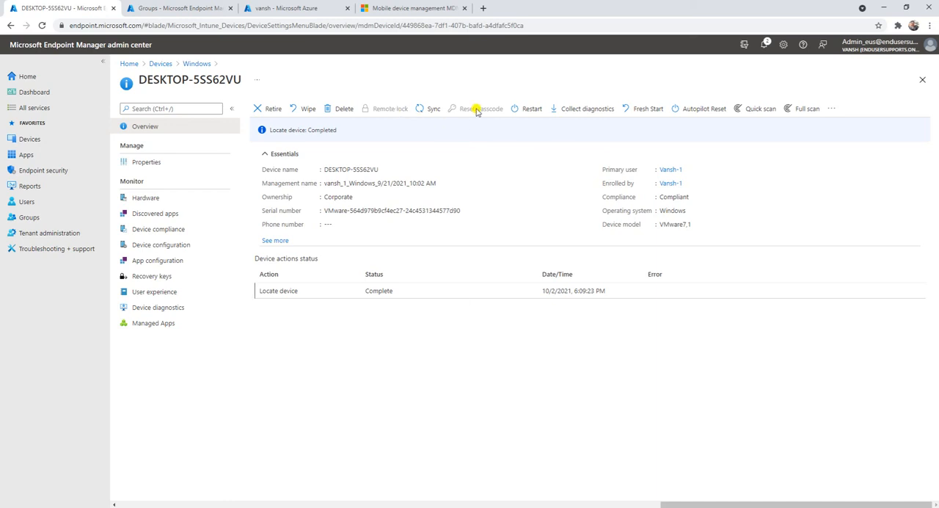
{"action": "left_click", "coordinate": [429, 110]}
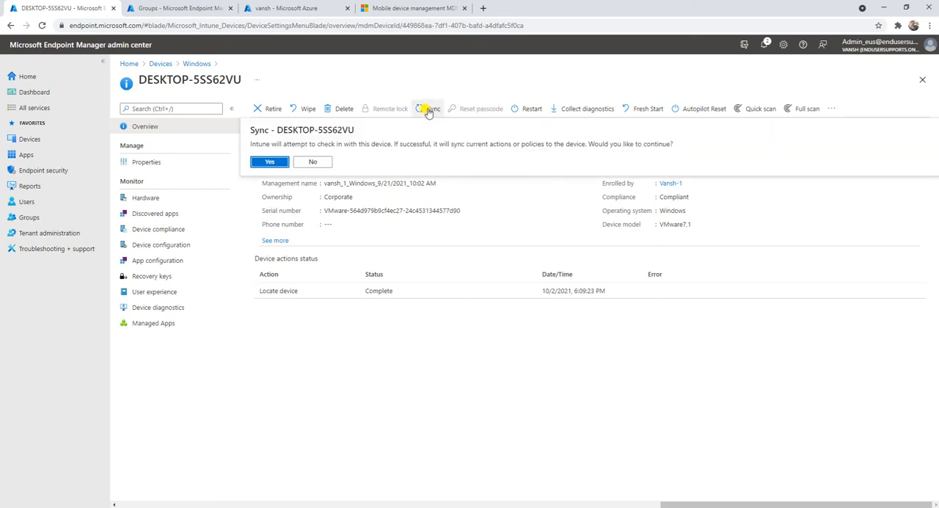
{"action": "left_click", "coordinate": [271, 162]}
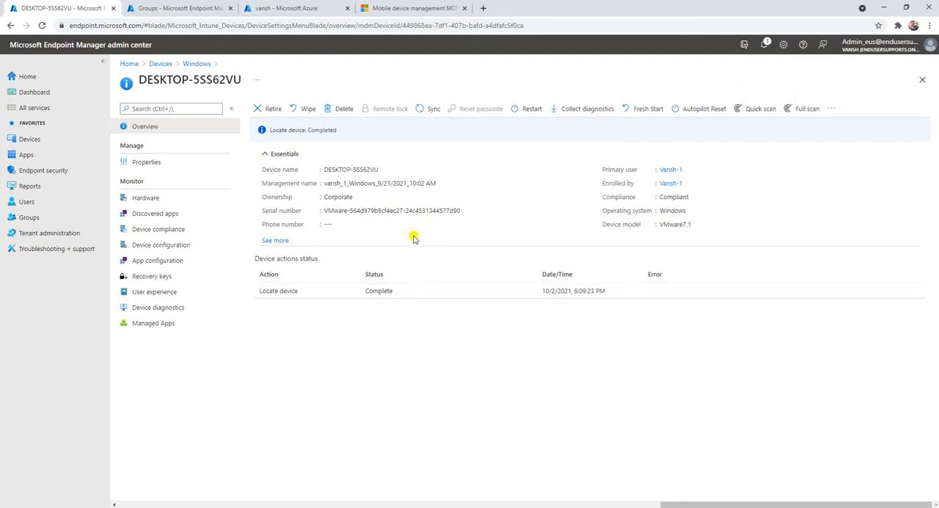
{"action": "left_click", "coordinate": [161, 64]}
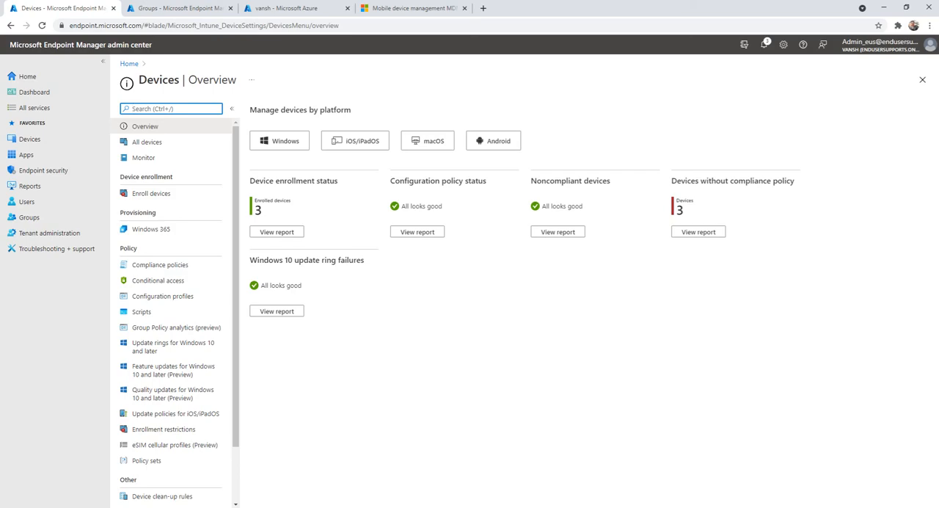
Switch to the Test-1 virtual machine in VMware Workstation, start a device sync in Company Portal's settings, and minimize Company Portal.
{"action": "left_click", "coordinate": [373, 506]}
{"action": "left_click", "coordinate": [374, 467]}
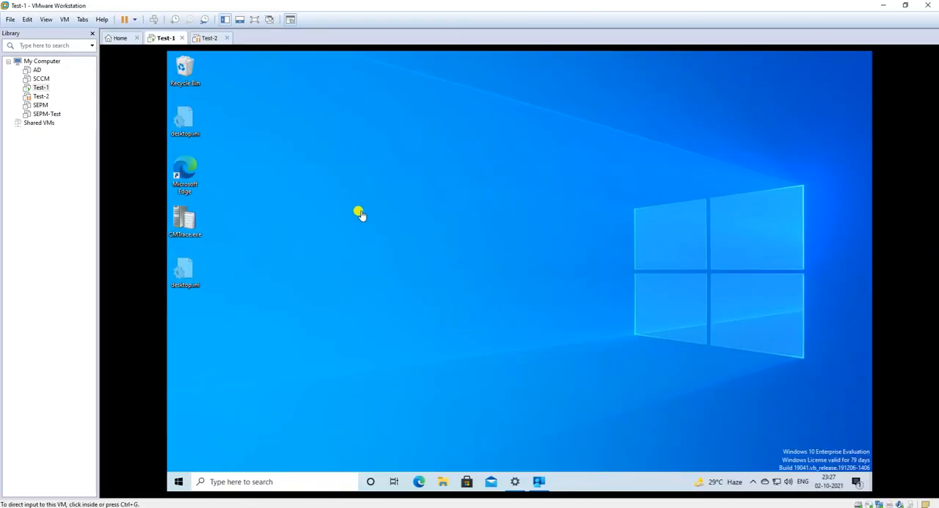
{"action": "left_click", "coordinate": [335, 198]}
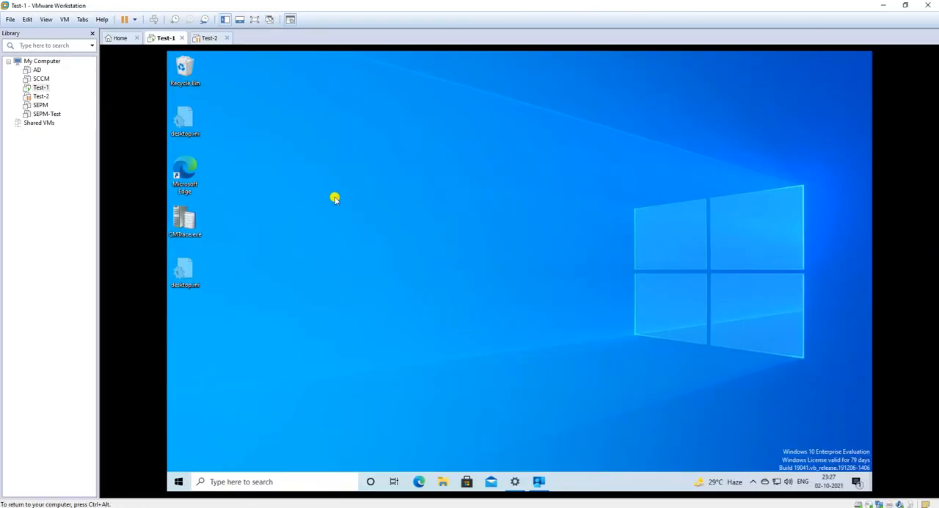
{"action": "right_click", "coordinate": [266, 162]}
{"action": "left_click", "coordinate": [289, 193]}
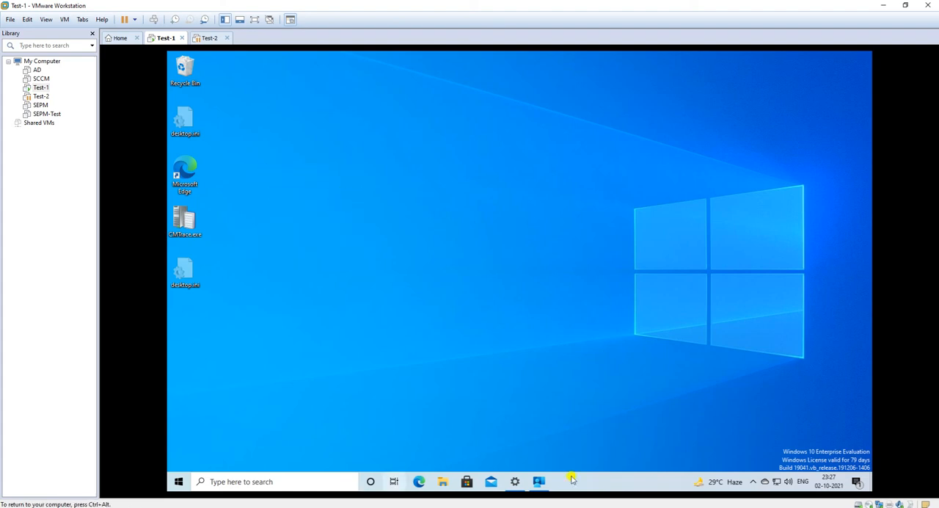
{"action": "left_click", "coordinate": [179, 477]}
{"action": "left_click", "coordinate": [704, 302]}
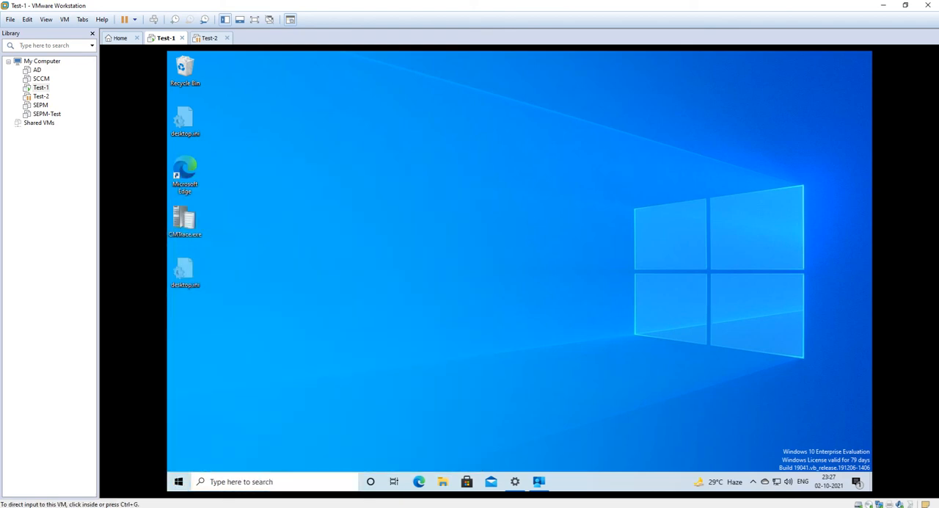
{"action": "left_click", "coordinate": [545, 485]}
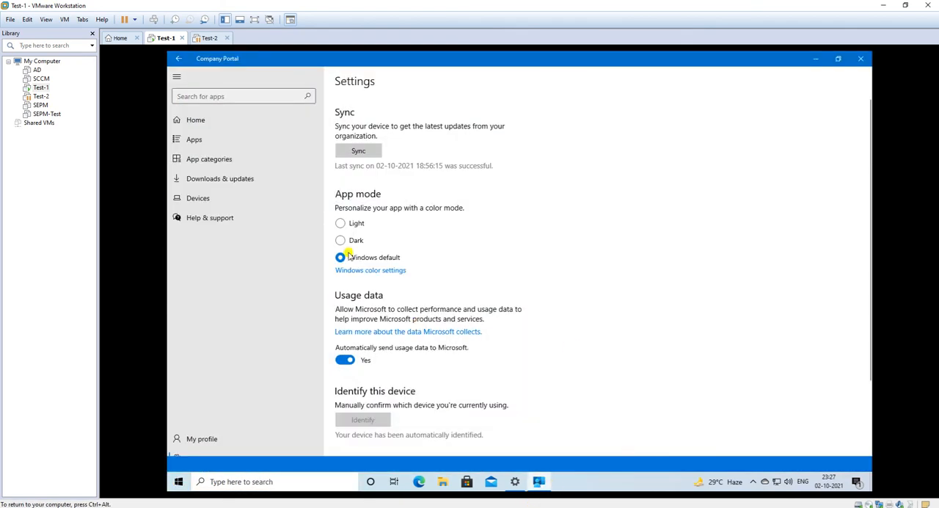
{"action": "left_click", "coordinate": [366, 155]}
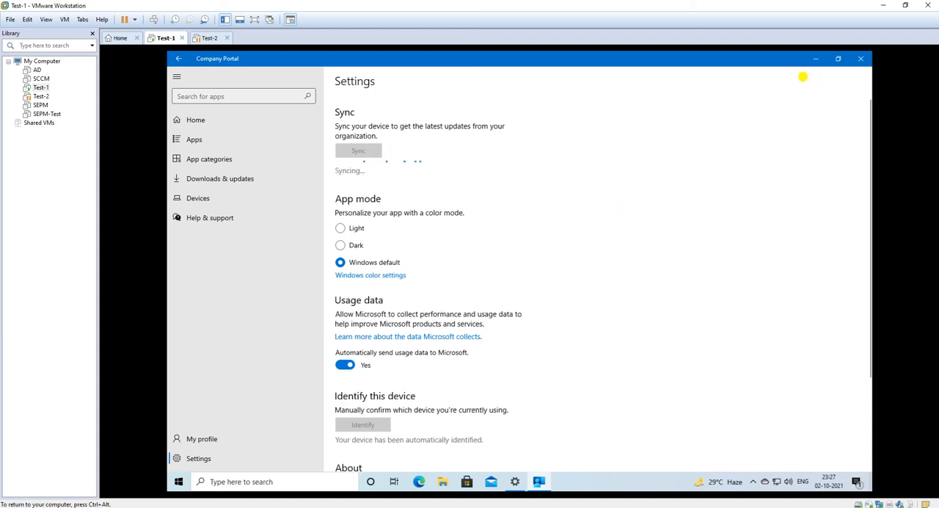
{"action": "left_click", "coordinate": [815, 63]}
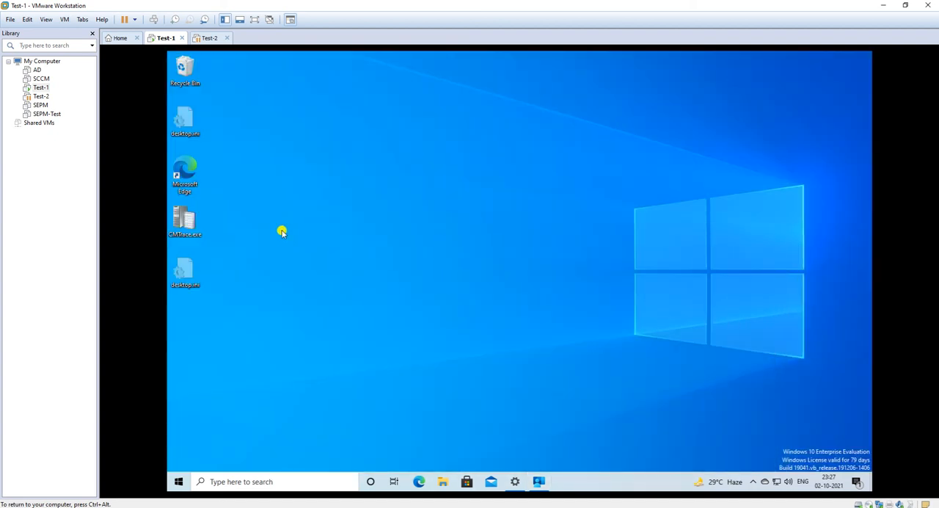
{"action": "right_click", "coordinate": [281, 225]}
{"action": "left_click", "coordinate": [305, 251]}
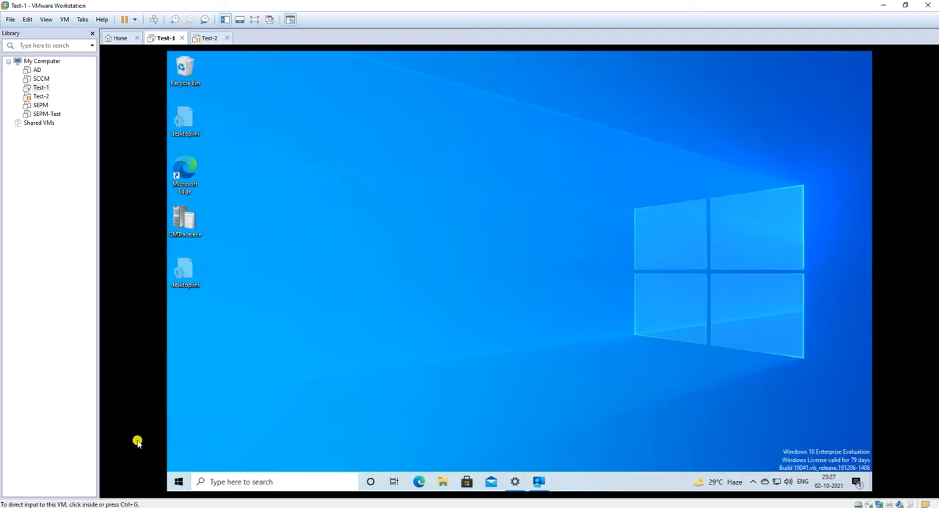
{"action": "left_click", "coordinate": [514, 483]}
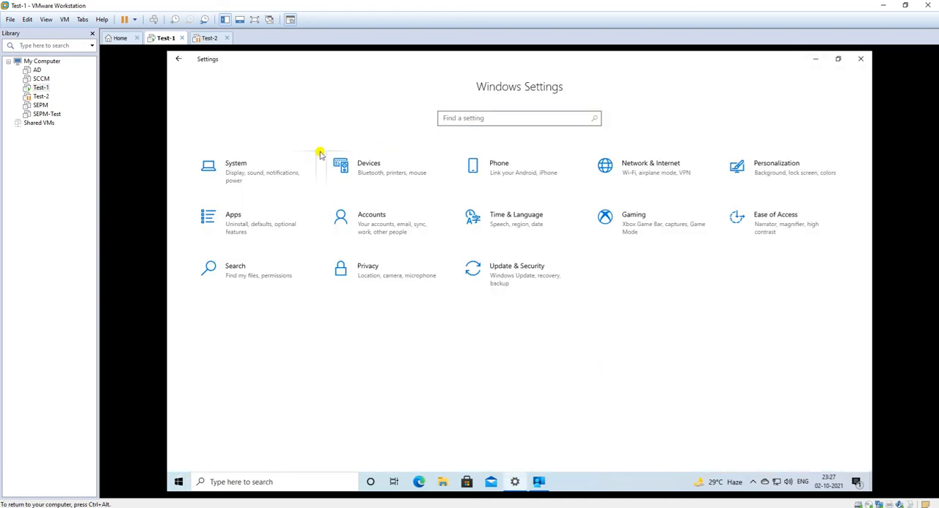
{"action": "left_click", "coordinate": [860, 59]}
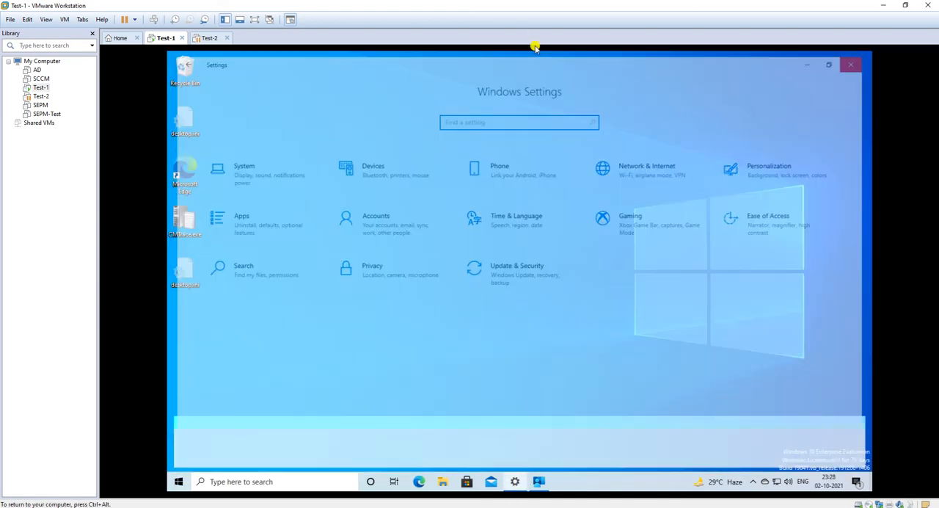
Open the Windows Update page under Update & Security in the virtual machine's Windows Settings.
{"action": "left_click", "coordinate": [178, 483]}
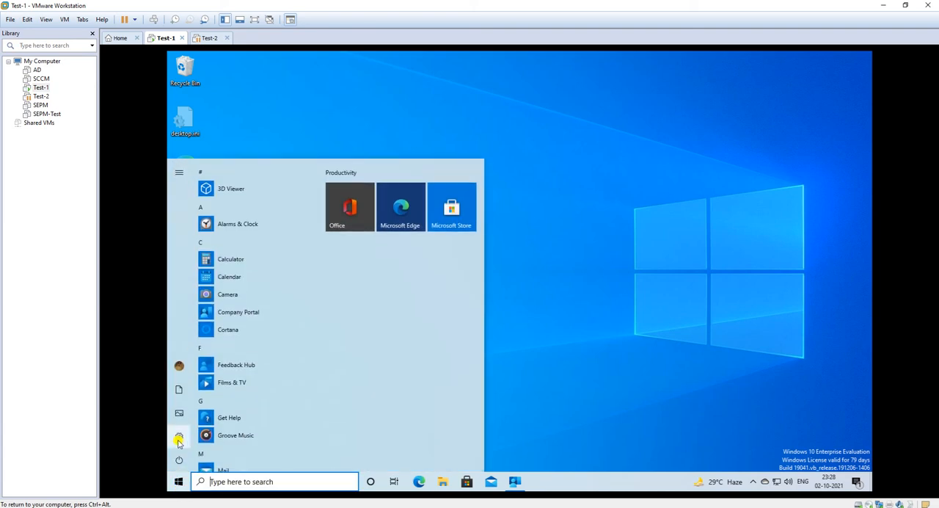
{"action": "left_click", "coordinate": [179, 438]}
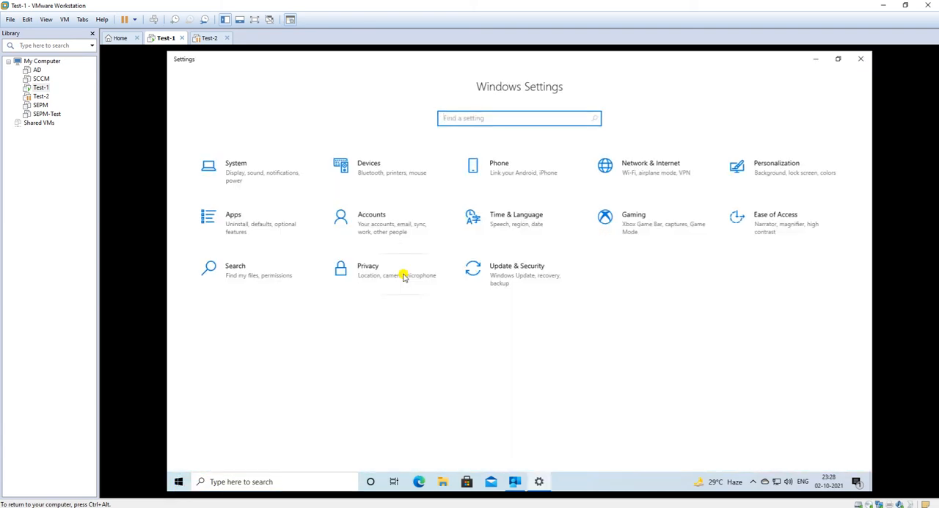
{"action": "left_click", "coordinate": [506, 282]}
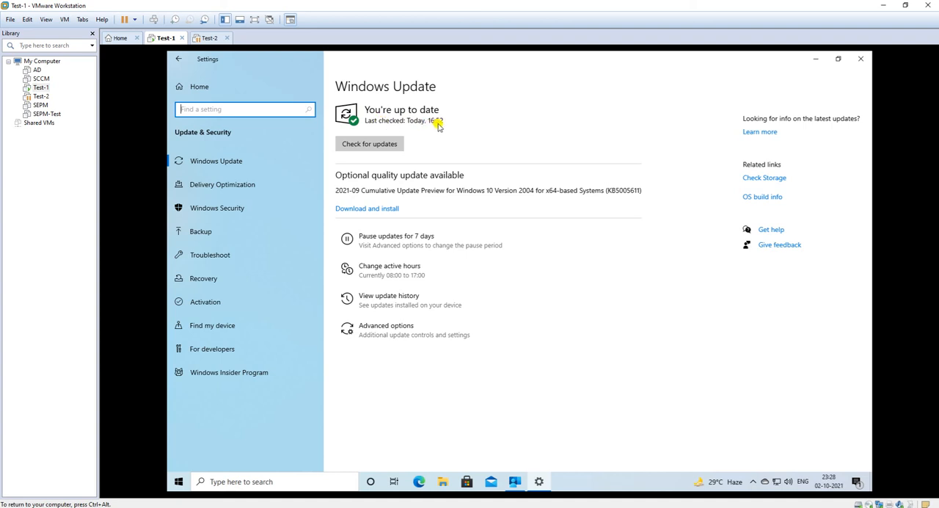
{"action": "left_click", "coordinate": [226, 167]}
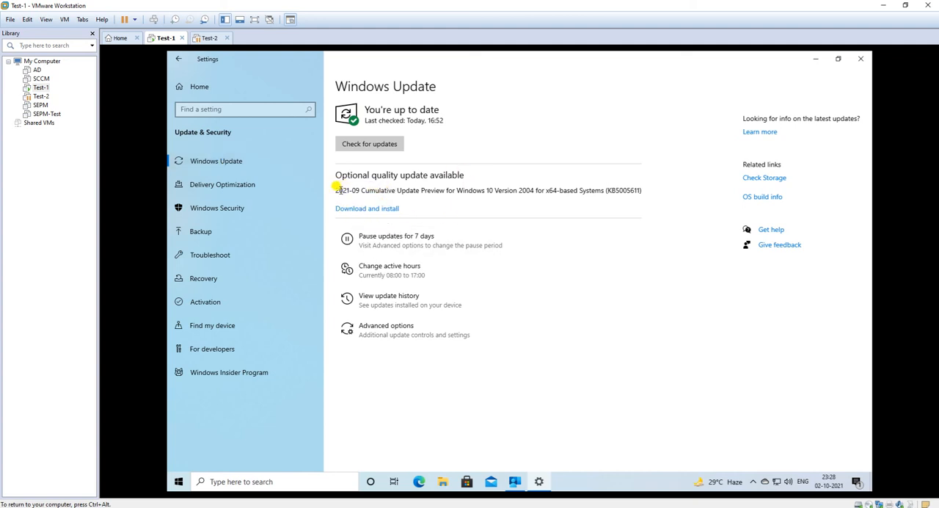
Review the optional quality update on offer, start a check for updates, and release input control from the virtual machine.
{"action": "left_click_drag", "start_coordinate": [342, 190], "coordinate": [670, 184]}
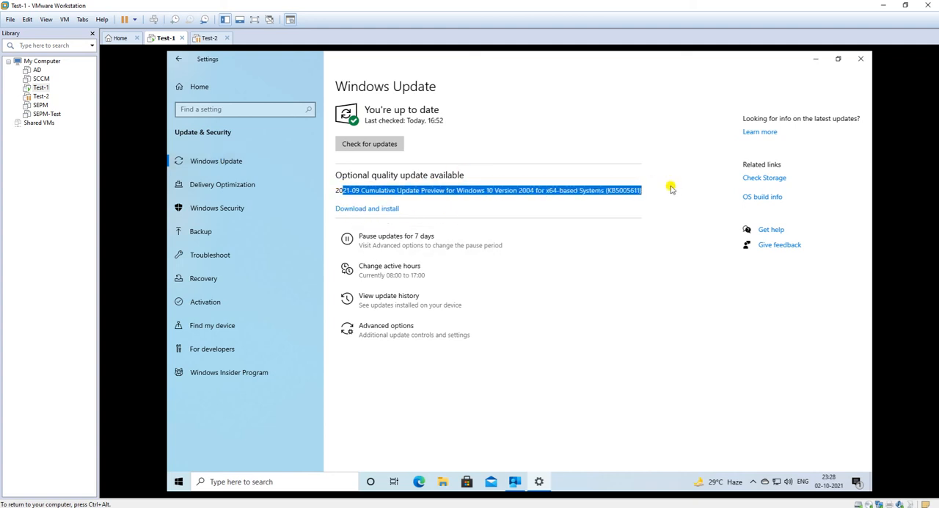
{"action": "left_click", "coordinate": [650, 255]}
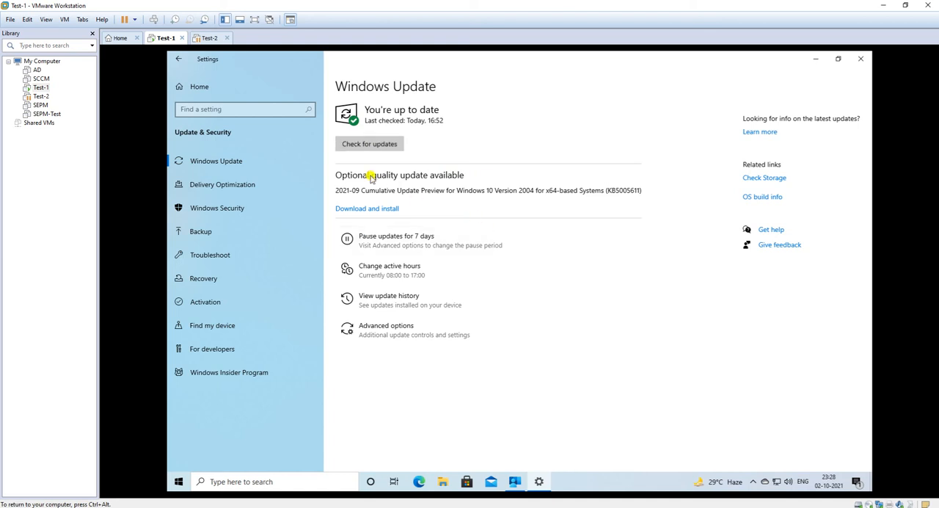
{"action": "left_click", "coordinate": [367, 146]}
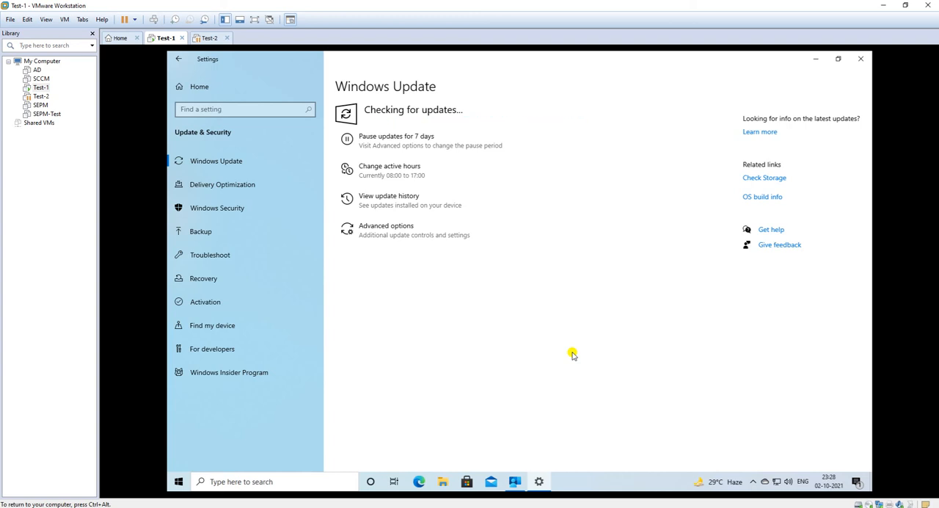
{"action": "key", "text": "ctrl+alt"}
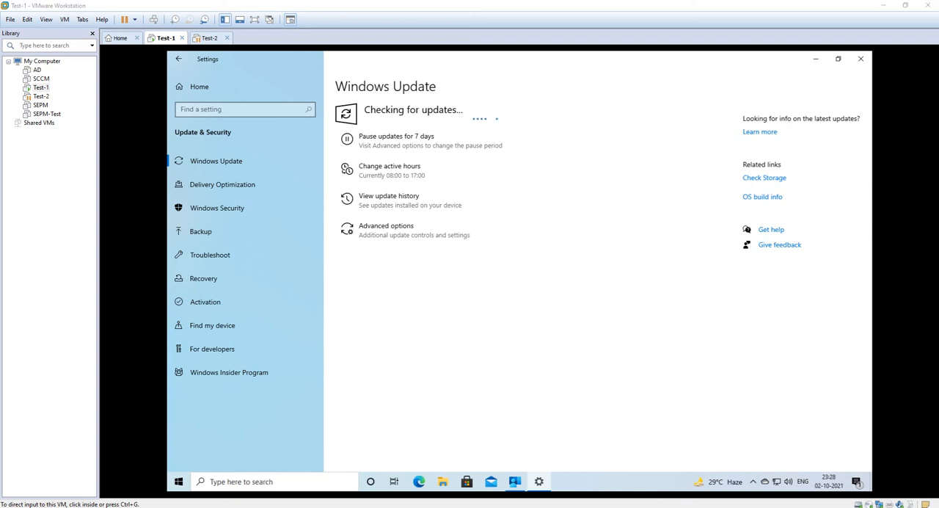